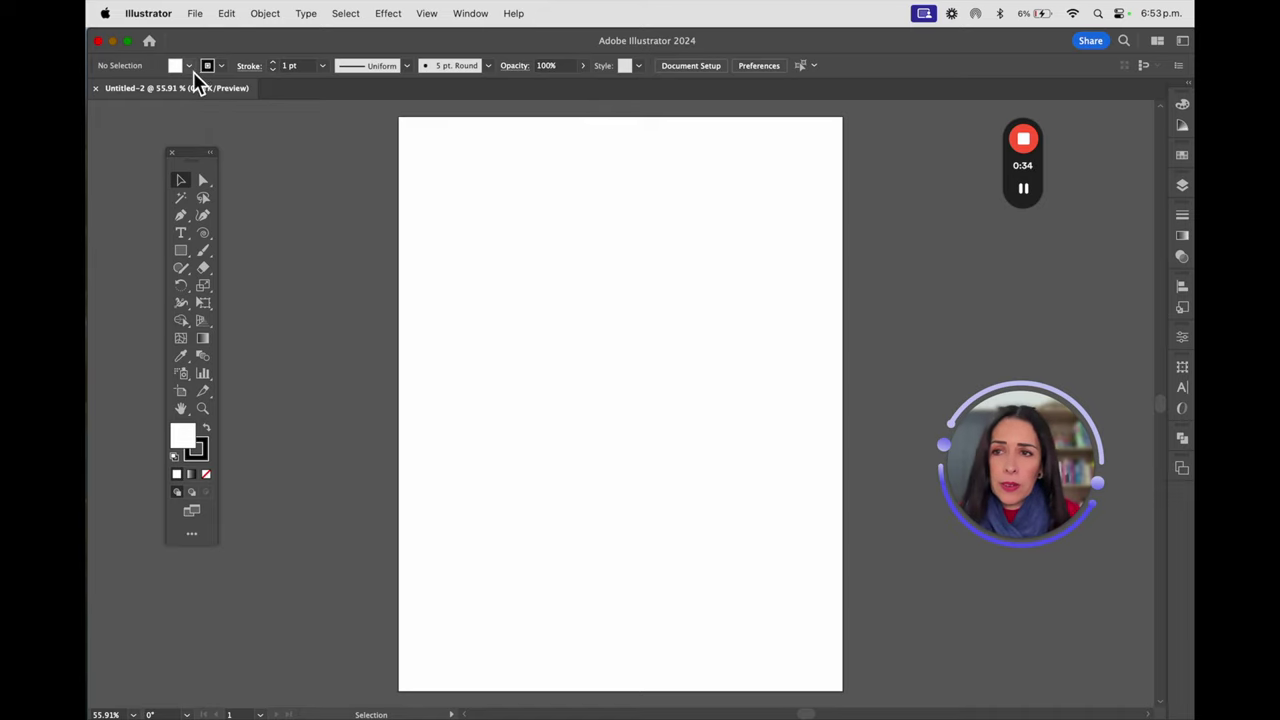
- Set the default fill to None and keep a black stroke with a weight of 1 pt
left_click(189, 66)
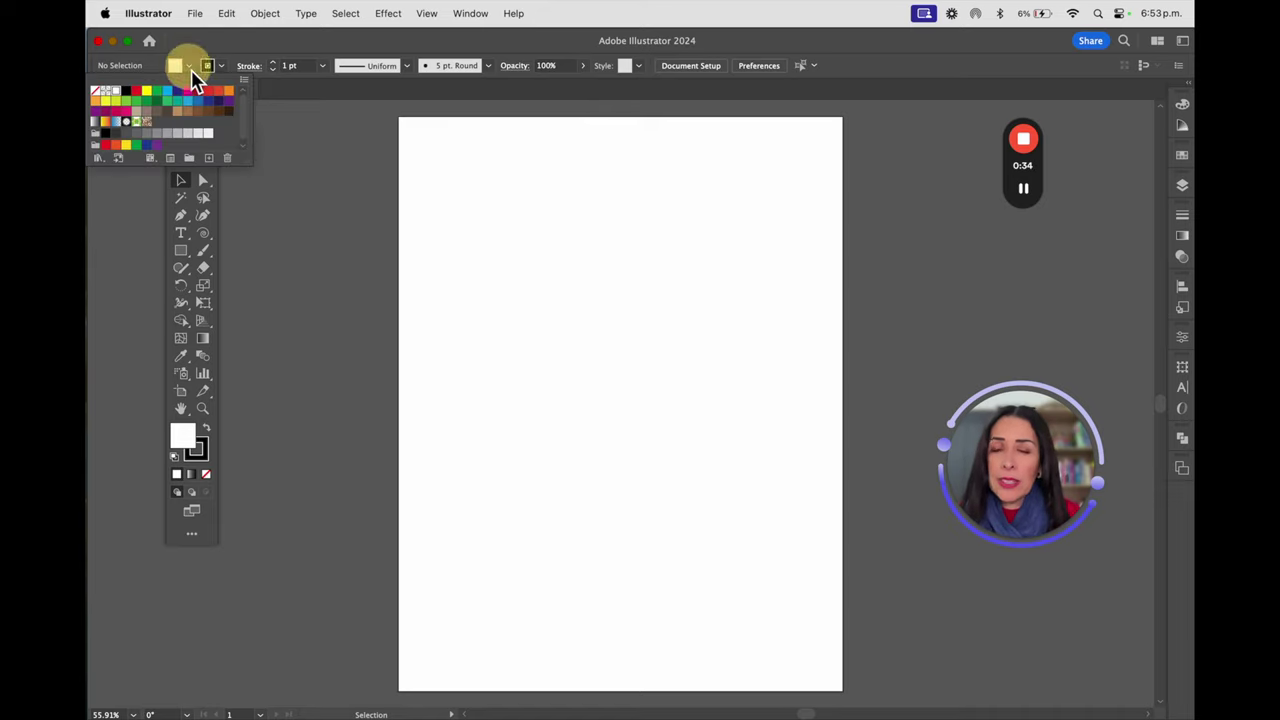
left_click(97, 93)
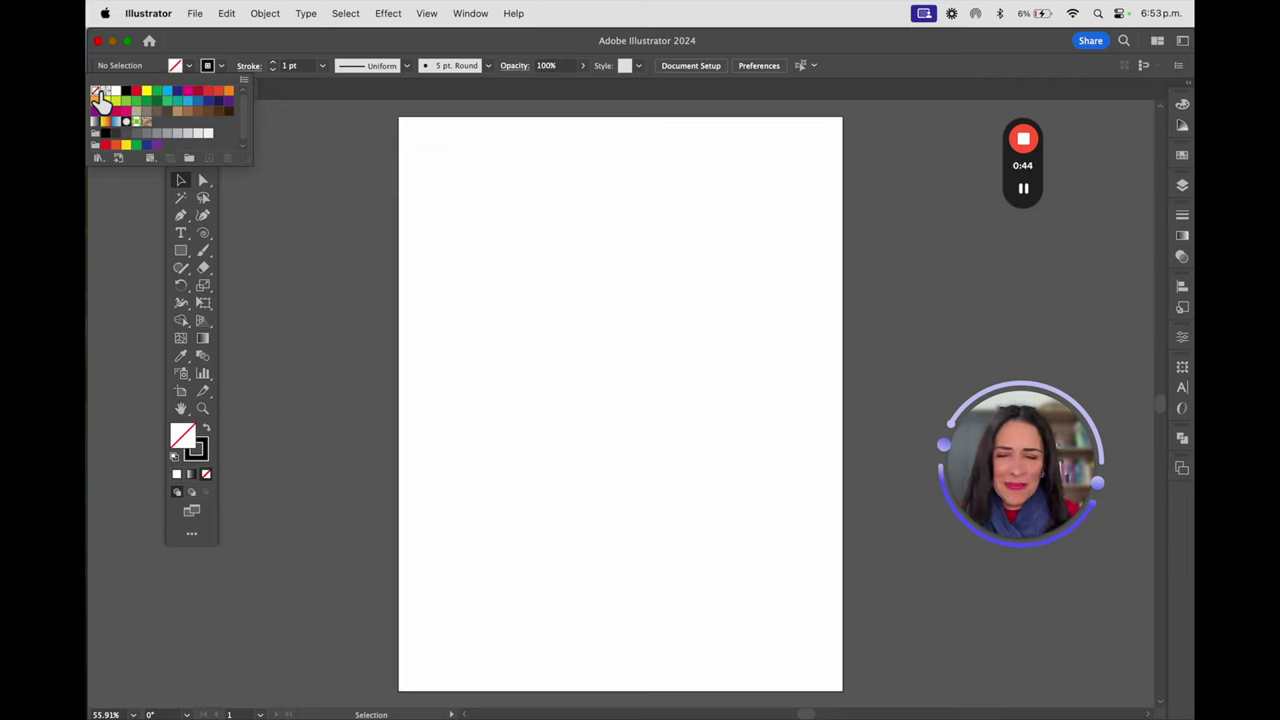
left_click(223, 68)
left_click(223, 68)
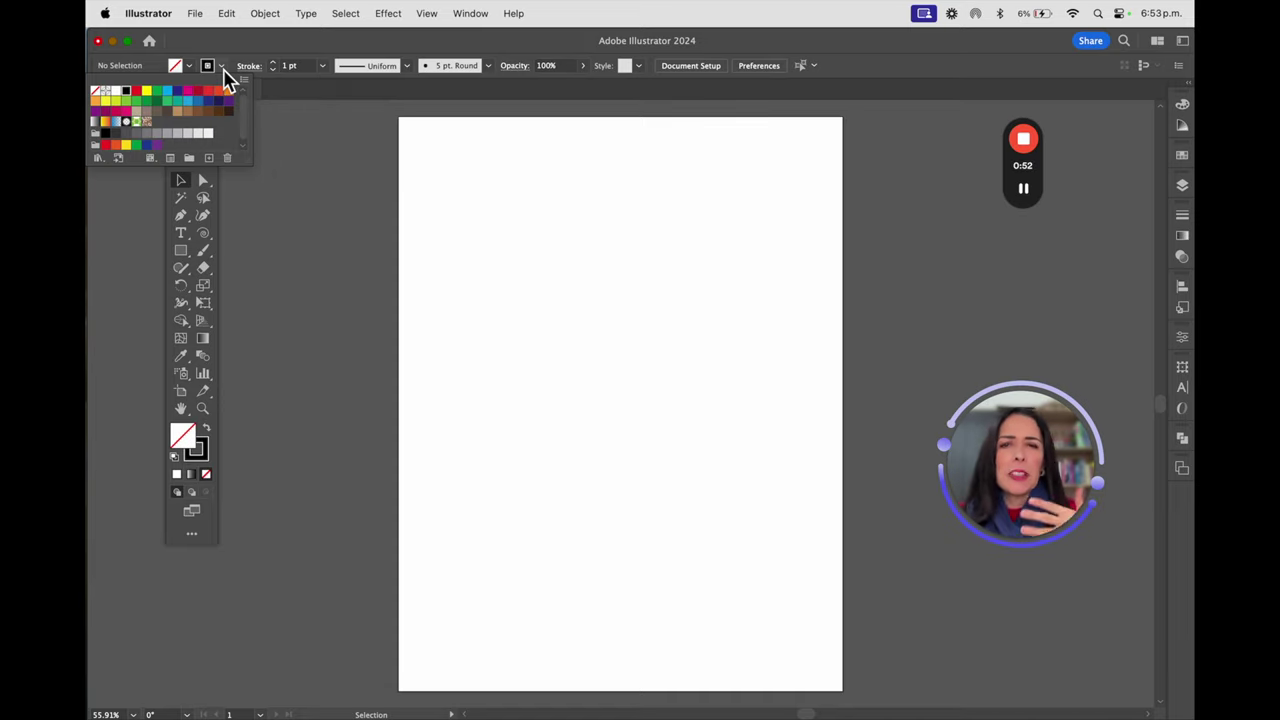
left_click(223, 69)
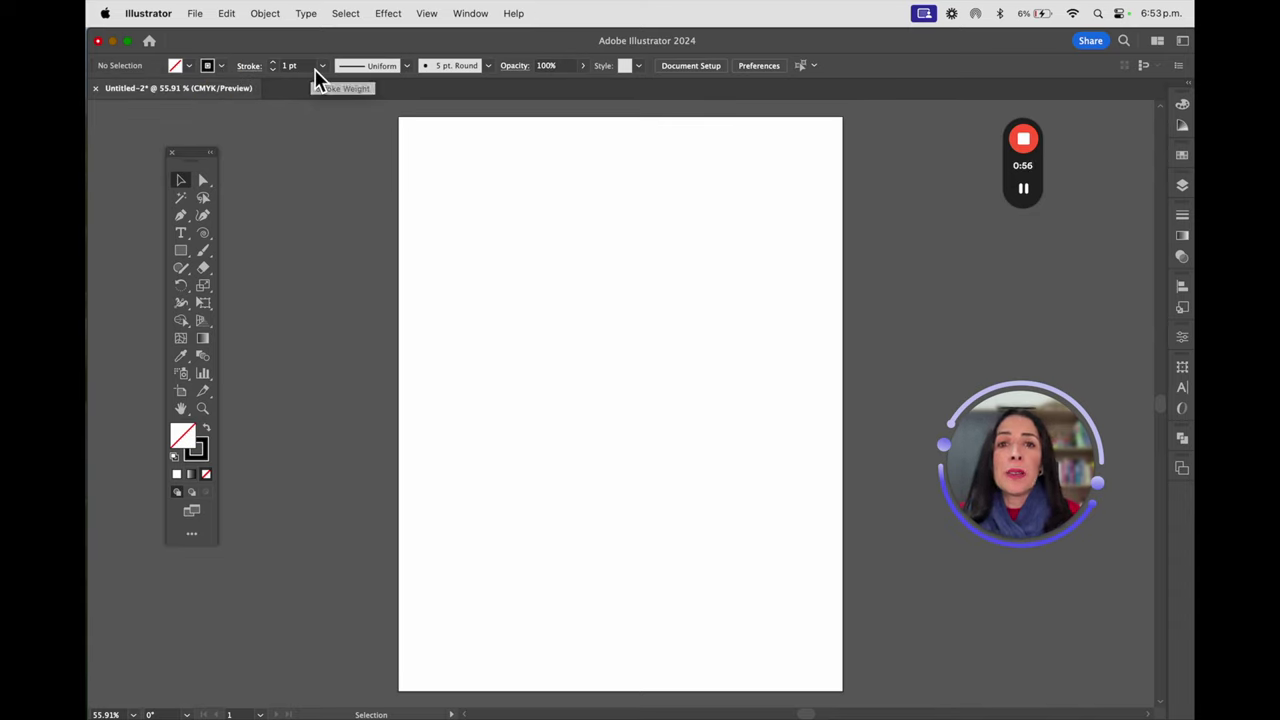
left_click(323, 67)
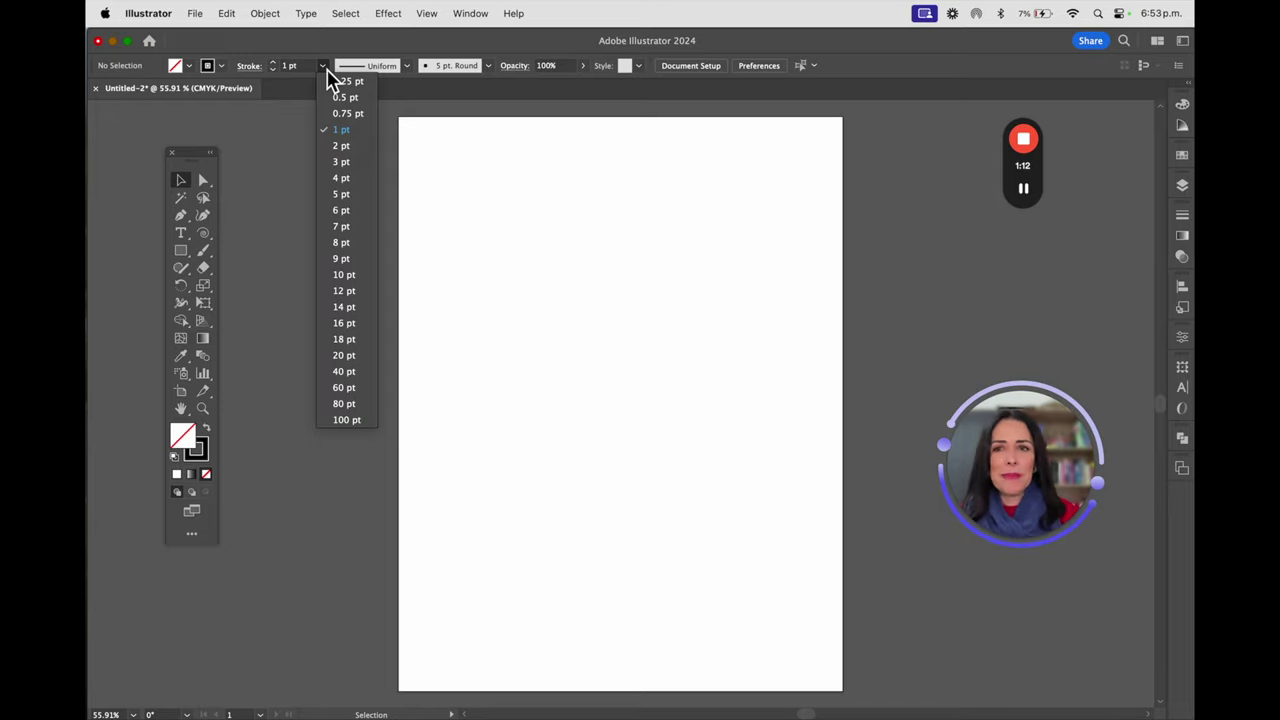
left_click(246, 137)
- Move the floating tool palette farther from the artboard and choose the Essentials Classic workspace
left_click_drag(187, 153, 152, 129)
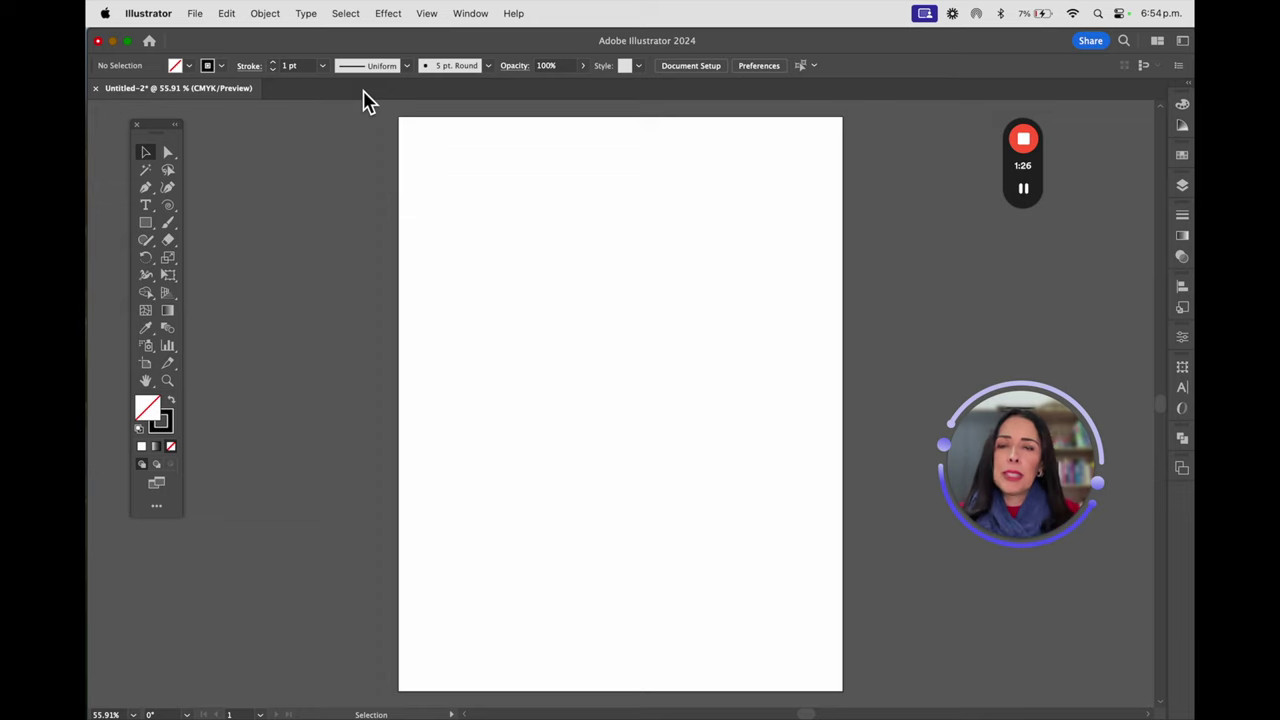
left_click(462, 14)
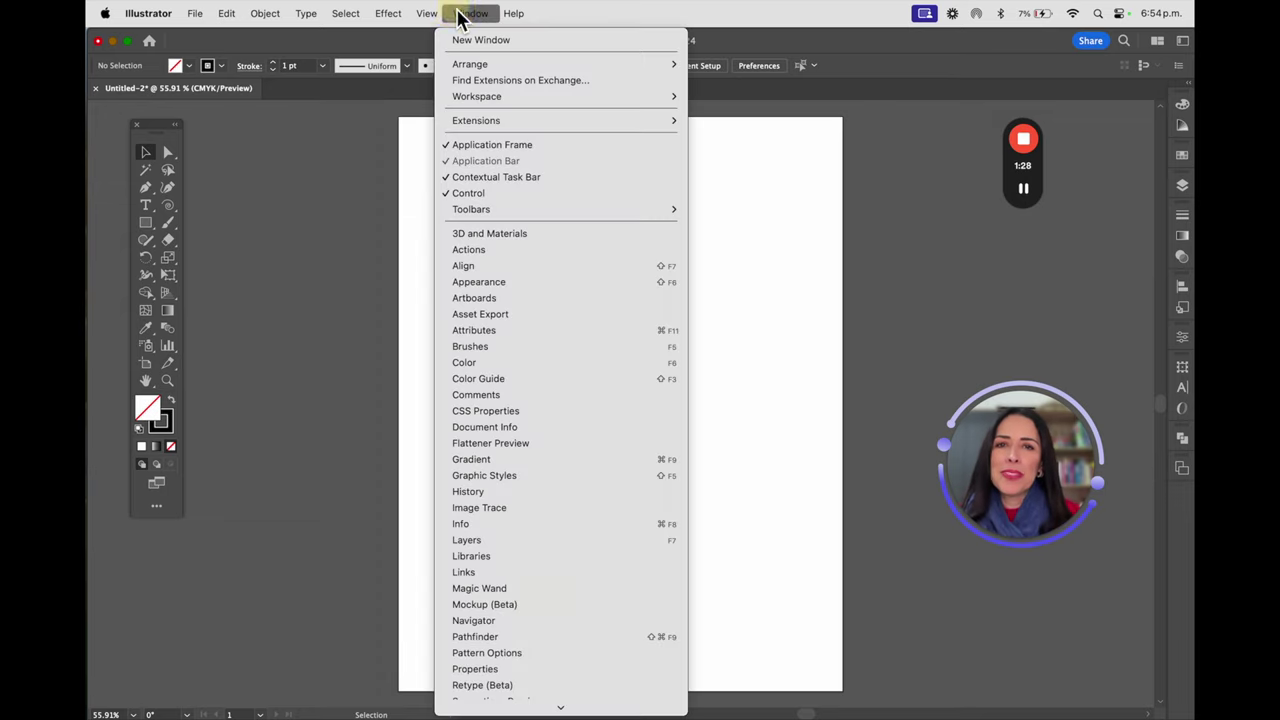
mouse_move(486, 104)
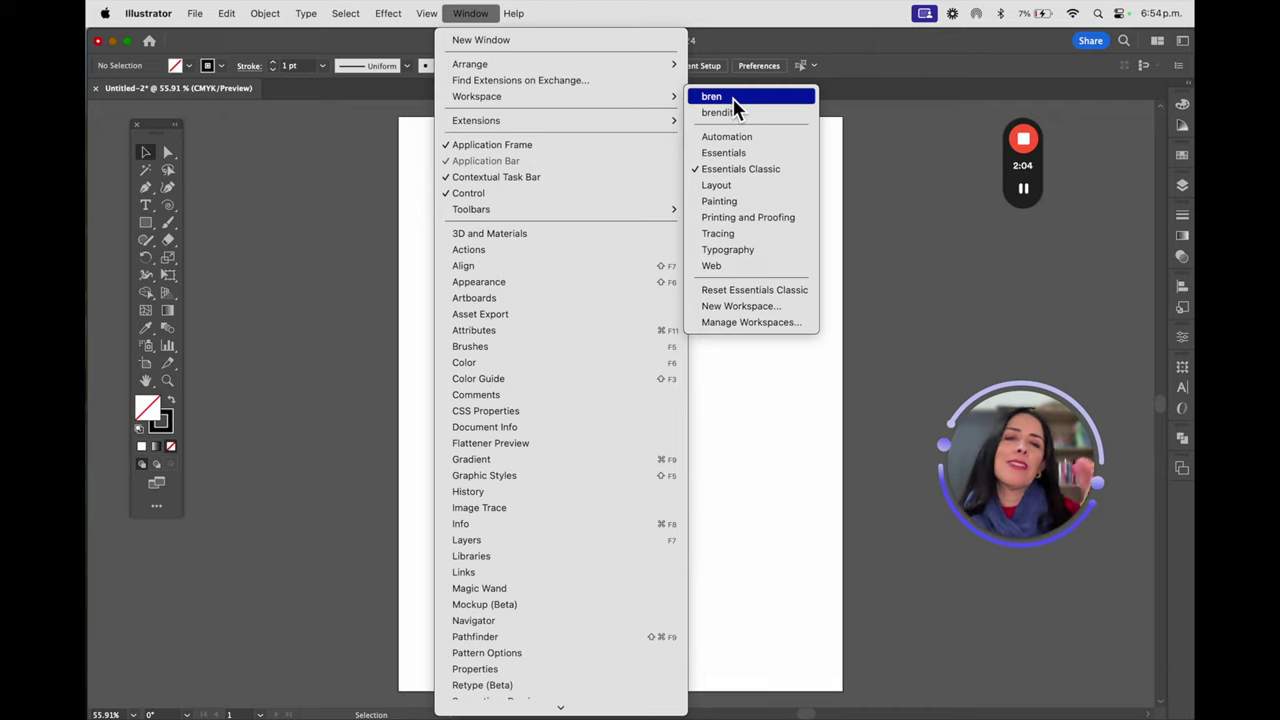
left_click(738, 170)
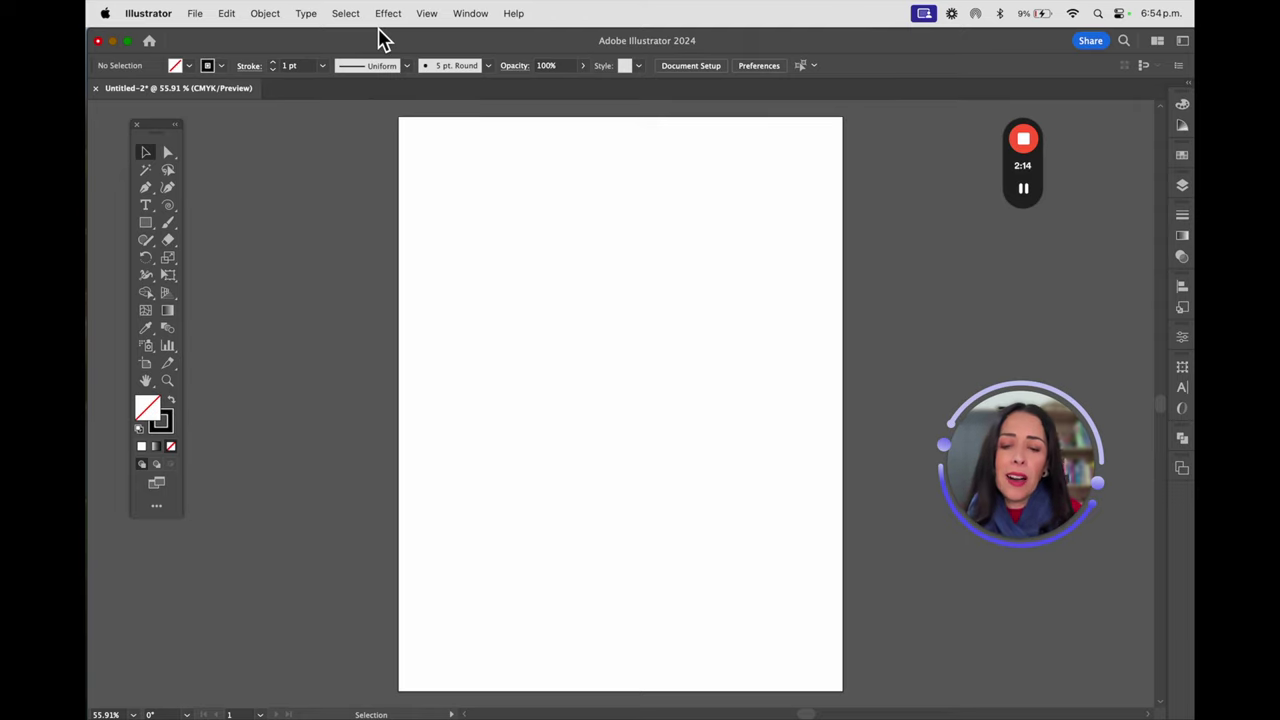
- Show the rulers and set their units to centimeters
key("super+r")
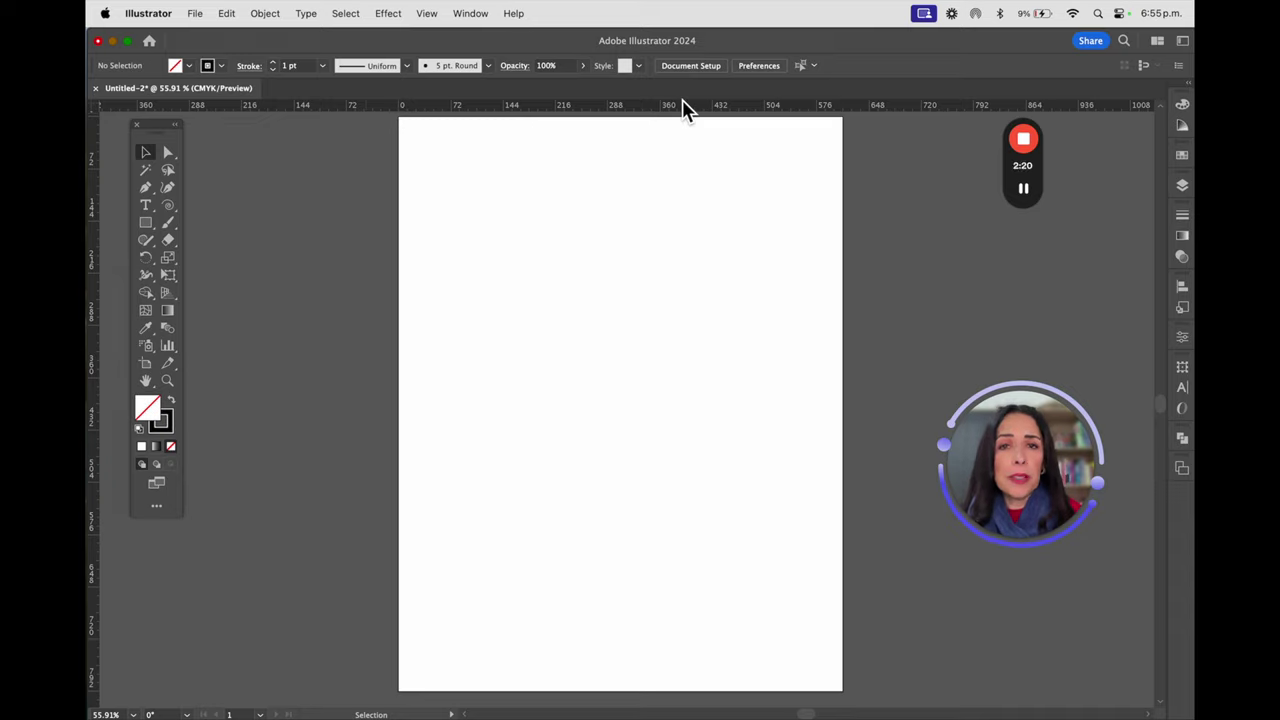
right_click(447, 106)
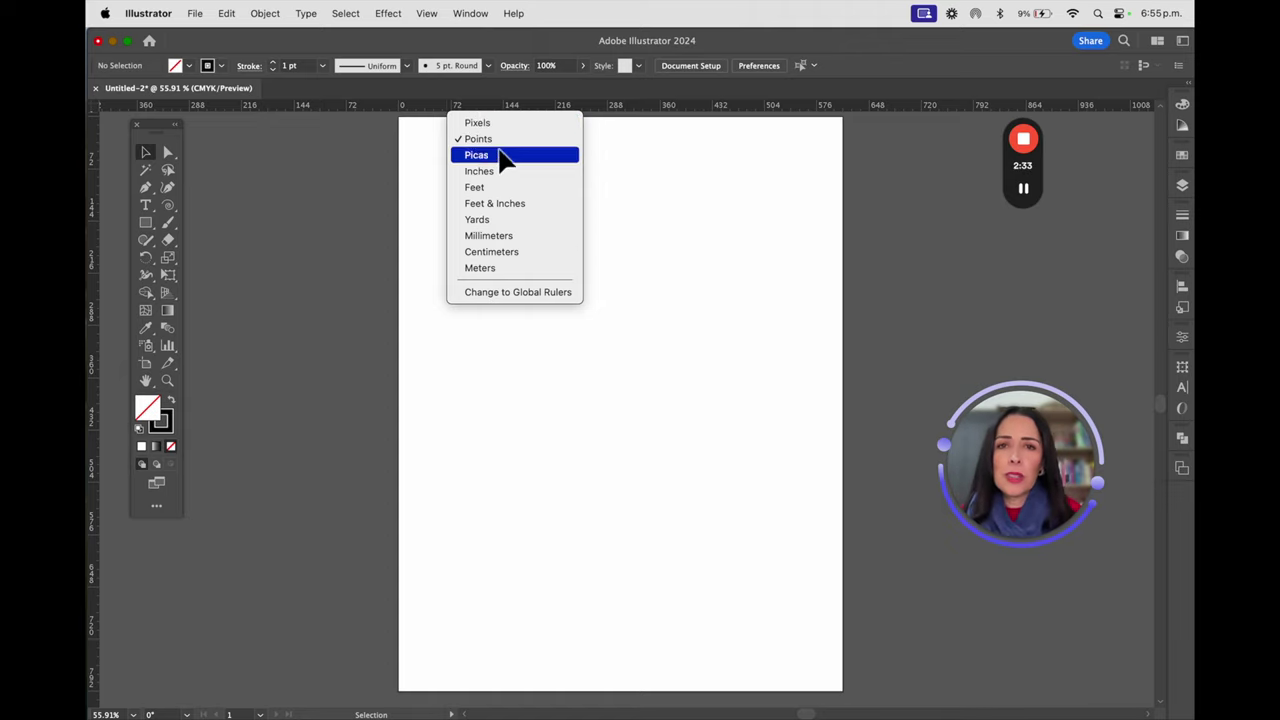
left_click(475, 252)
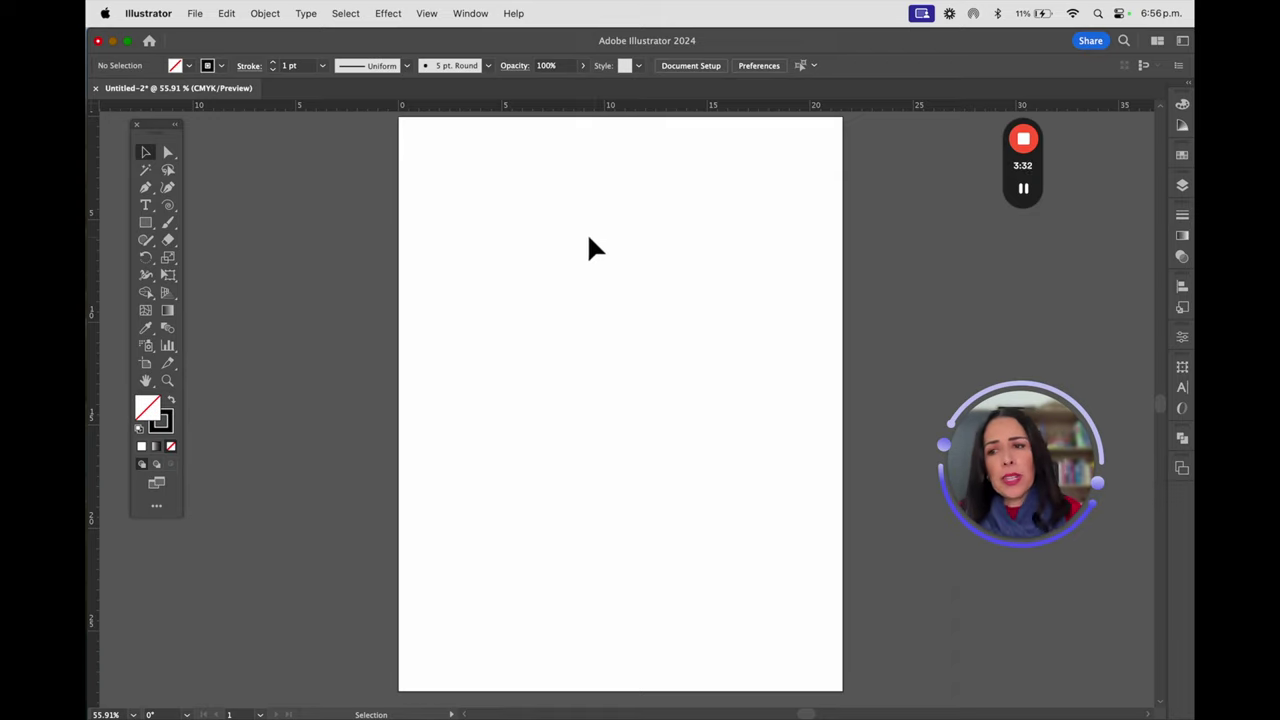
- Add a second portrait Letter artboard beside the first and return to the Selection tool
left_click(146, 363)
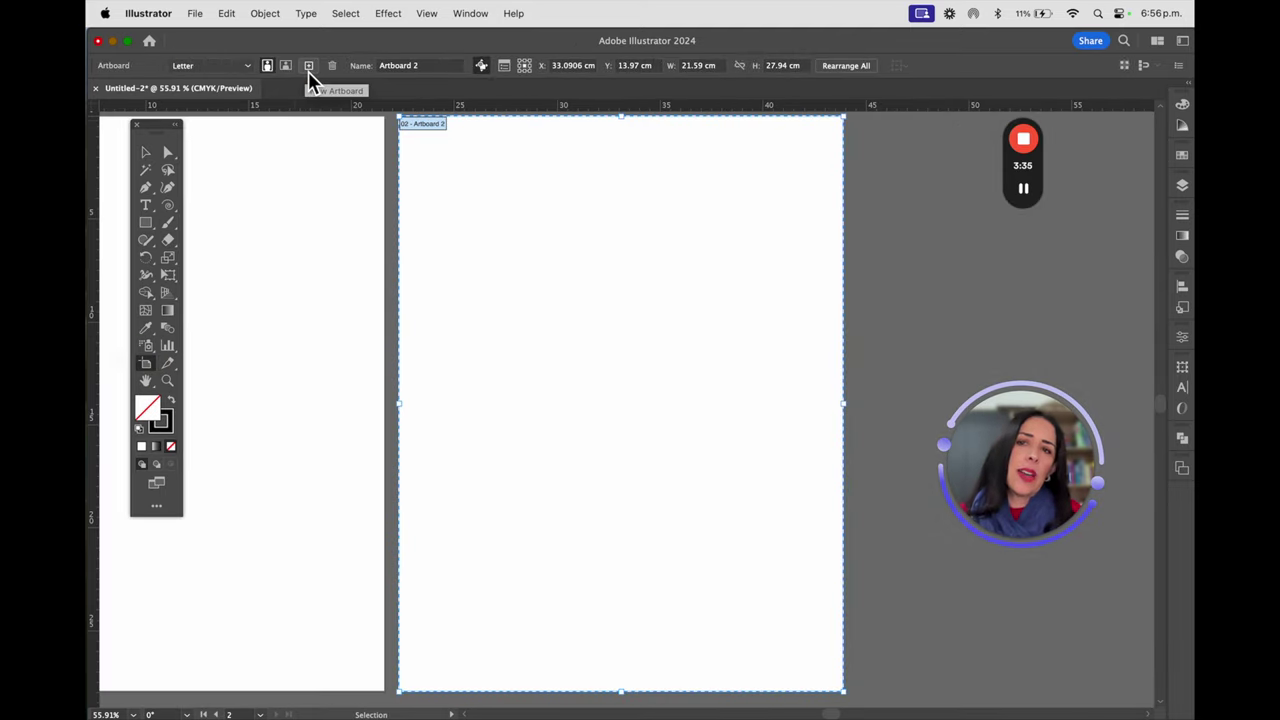
key("space")
left_click_drag(481, 373, 867, 393)
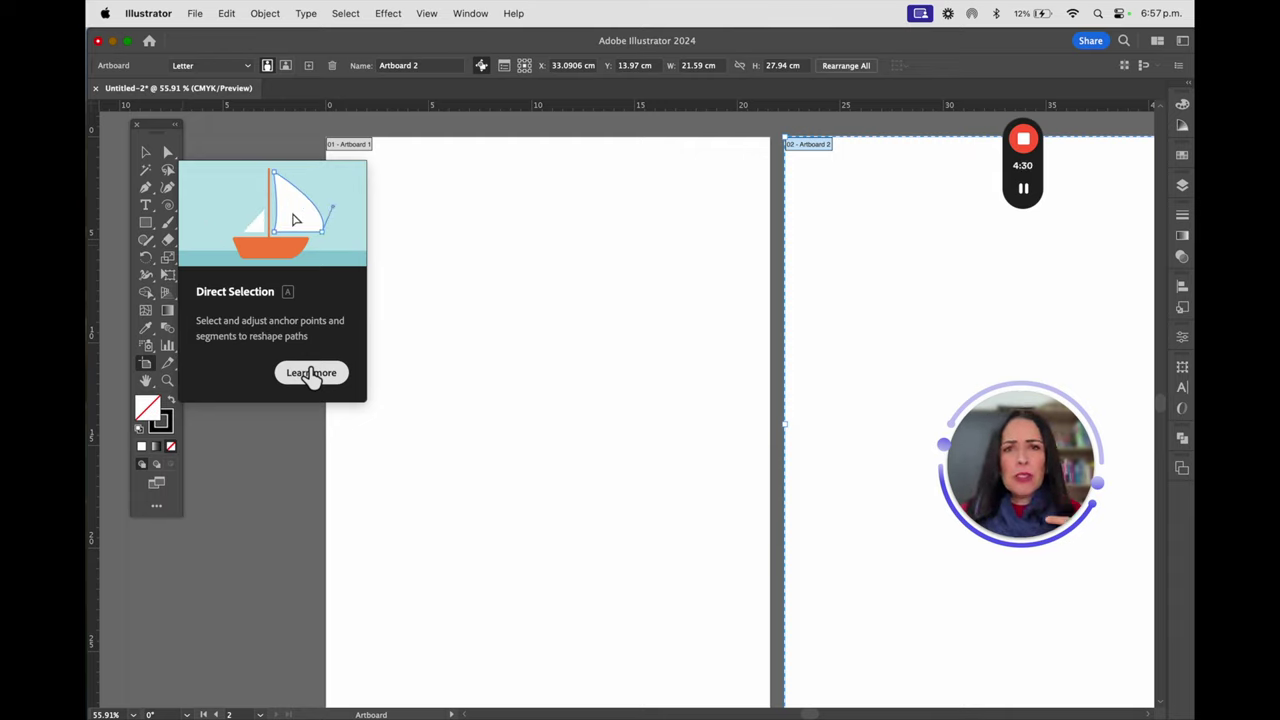
left_click(146, 172)
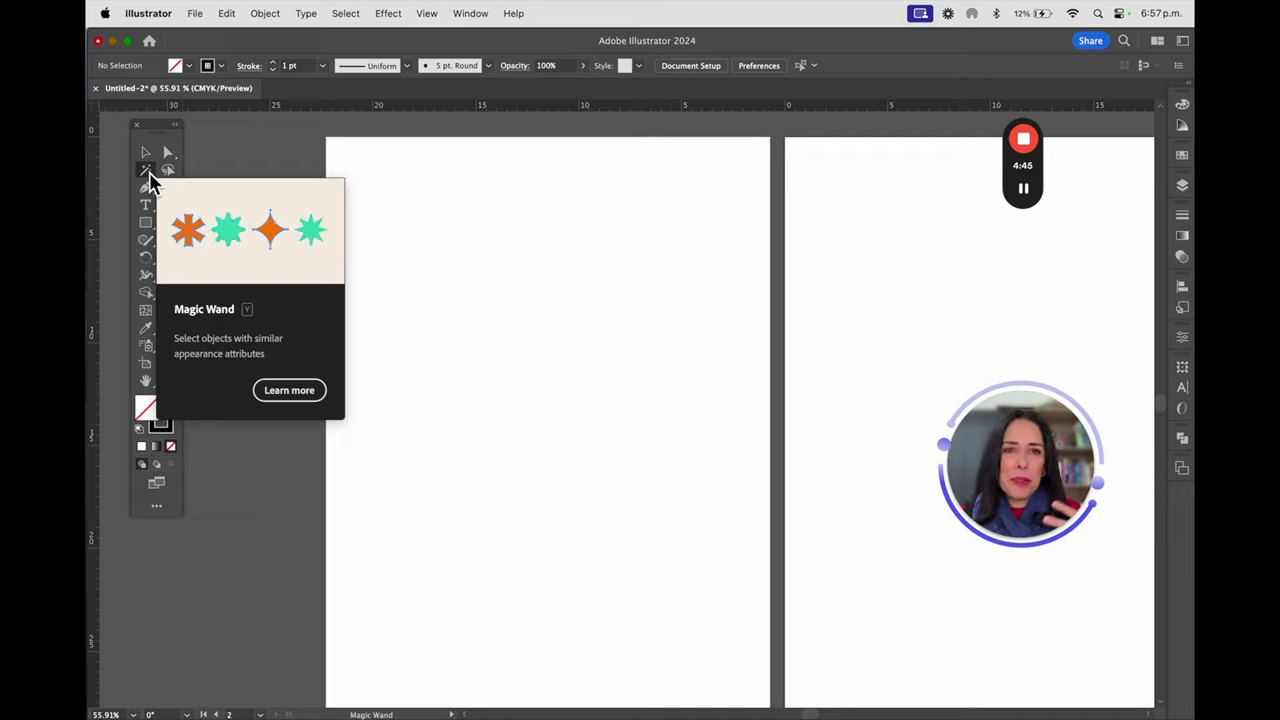
left_click(145, 152)
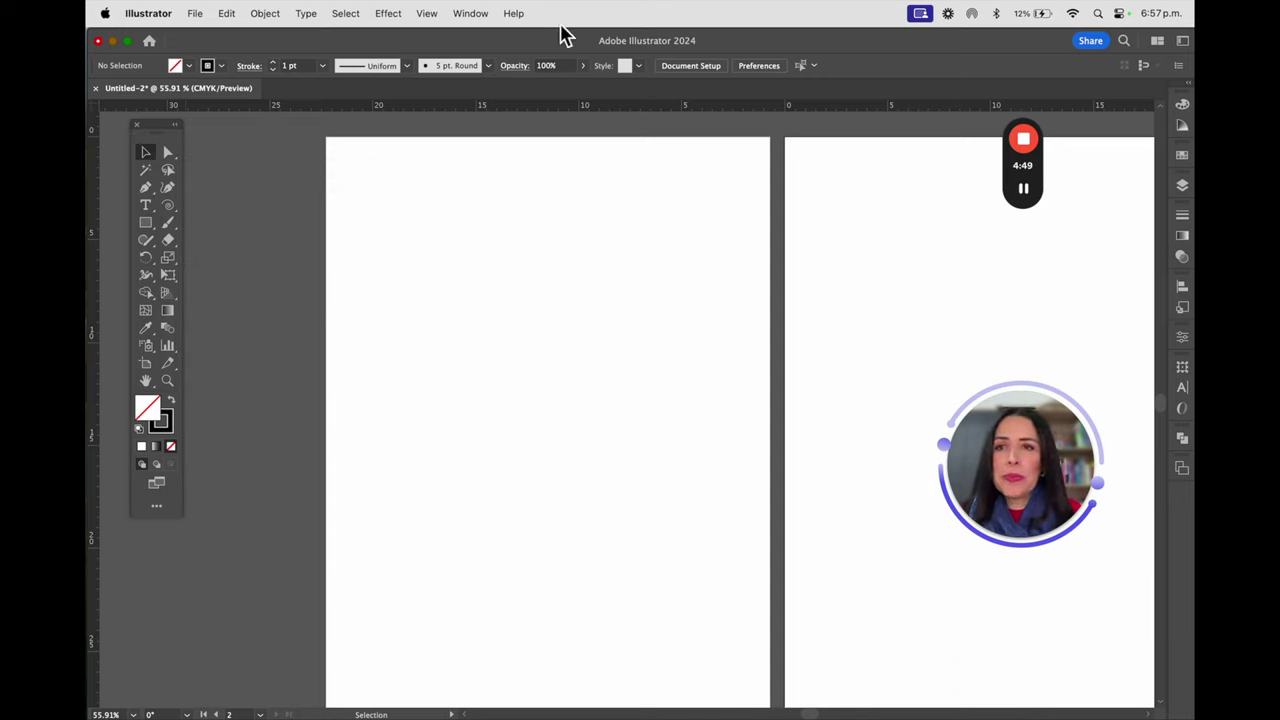
- Show the document grid over the artboards
left_click(426, 13)
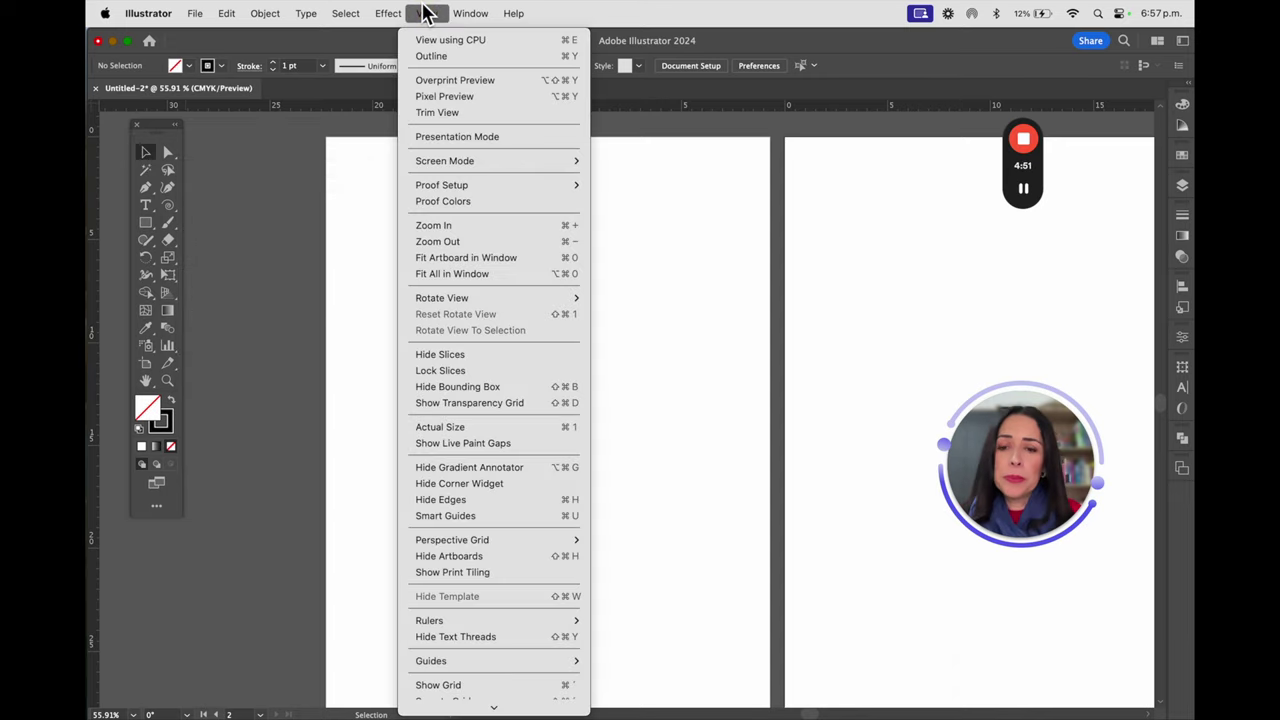
mouse_move(541, 707)
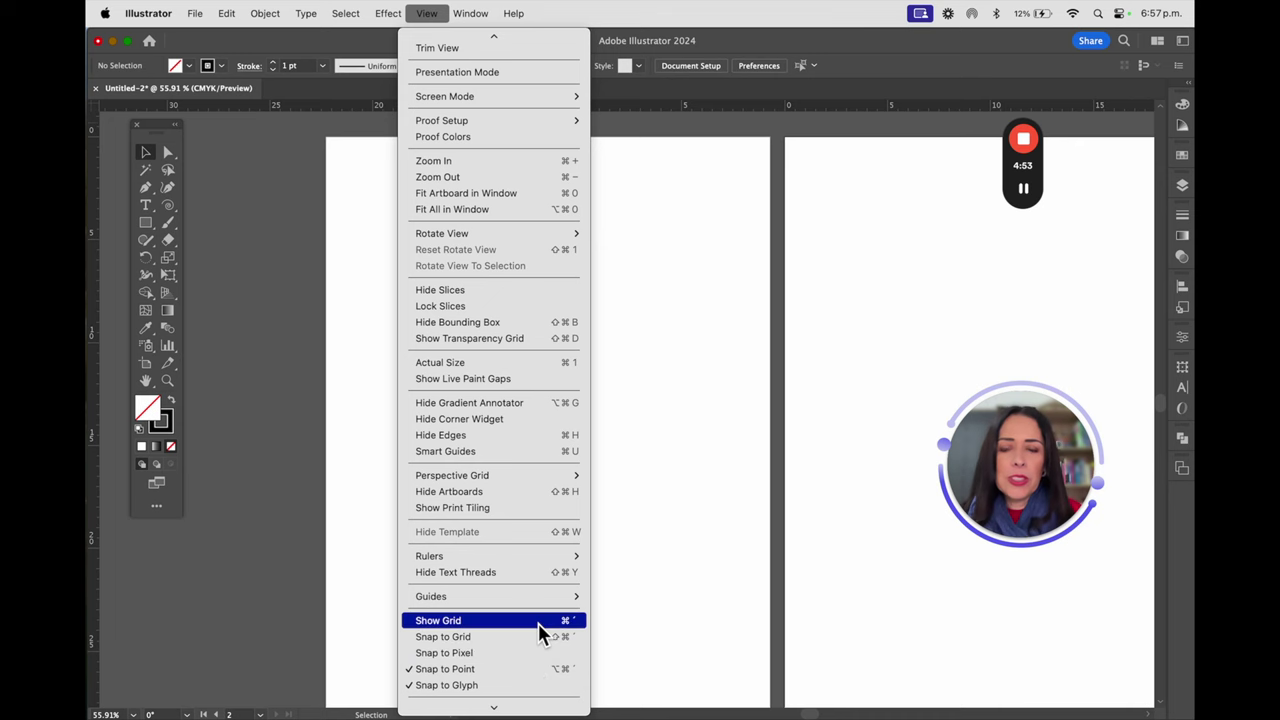
left_click(538, 621)
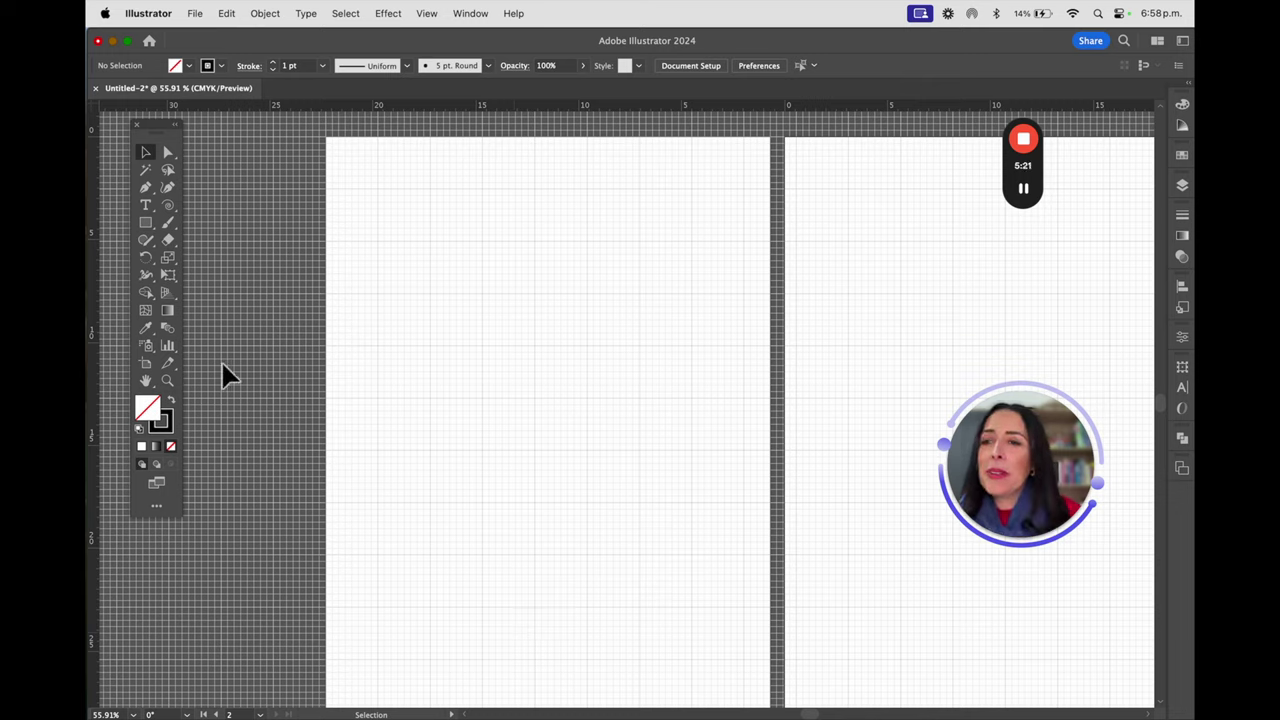
- Draw two horizontal lines about 18 cm long near the first artboard's upper edge with the Line Segment tool
left_click_drag(168, 205, 232, 211)
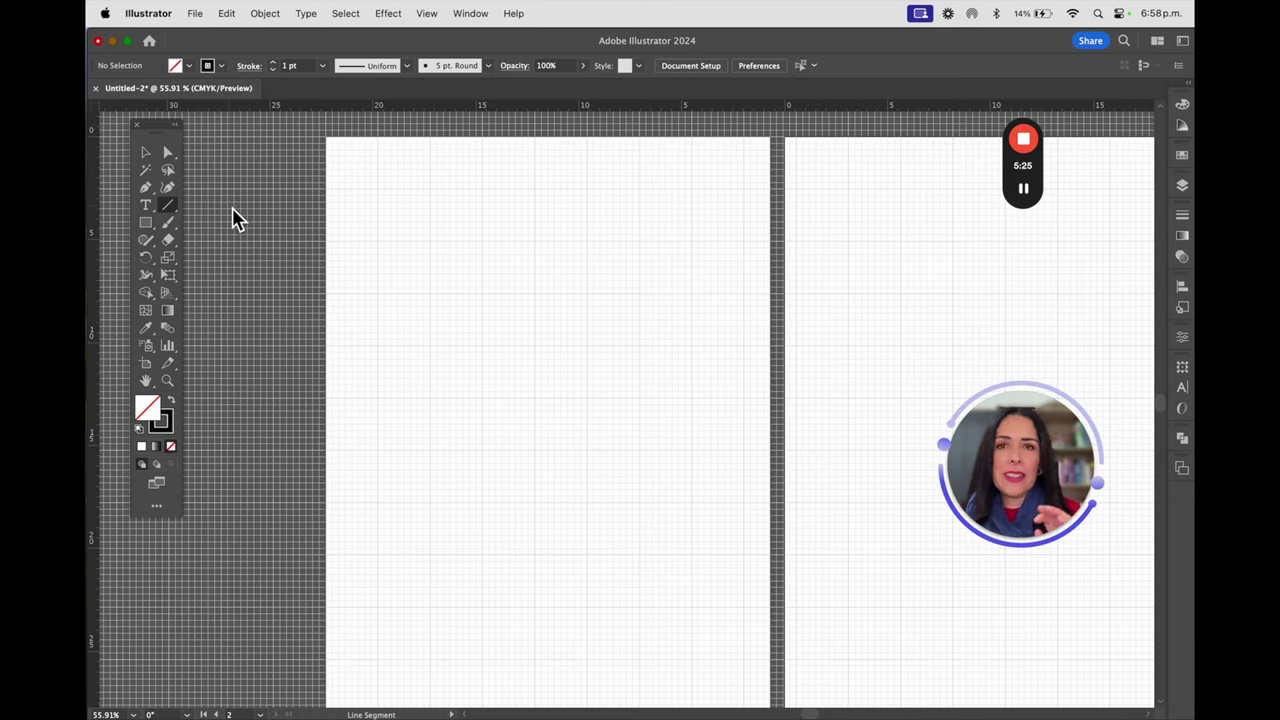
left_click(170, 207)
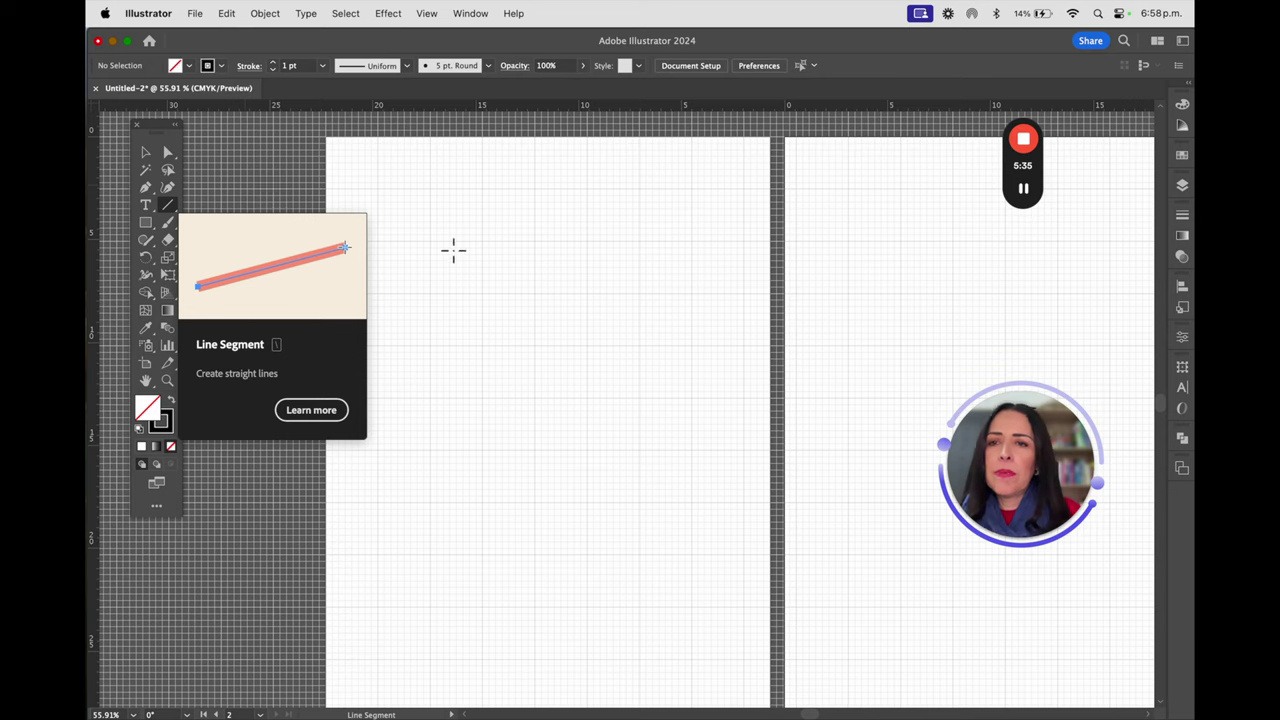
left_click_drag(373, 188, 741, 188)
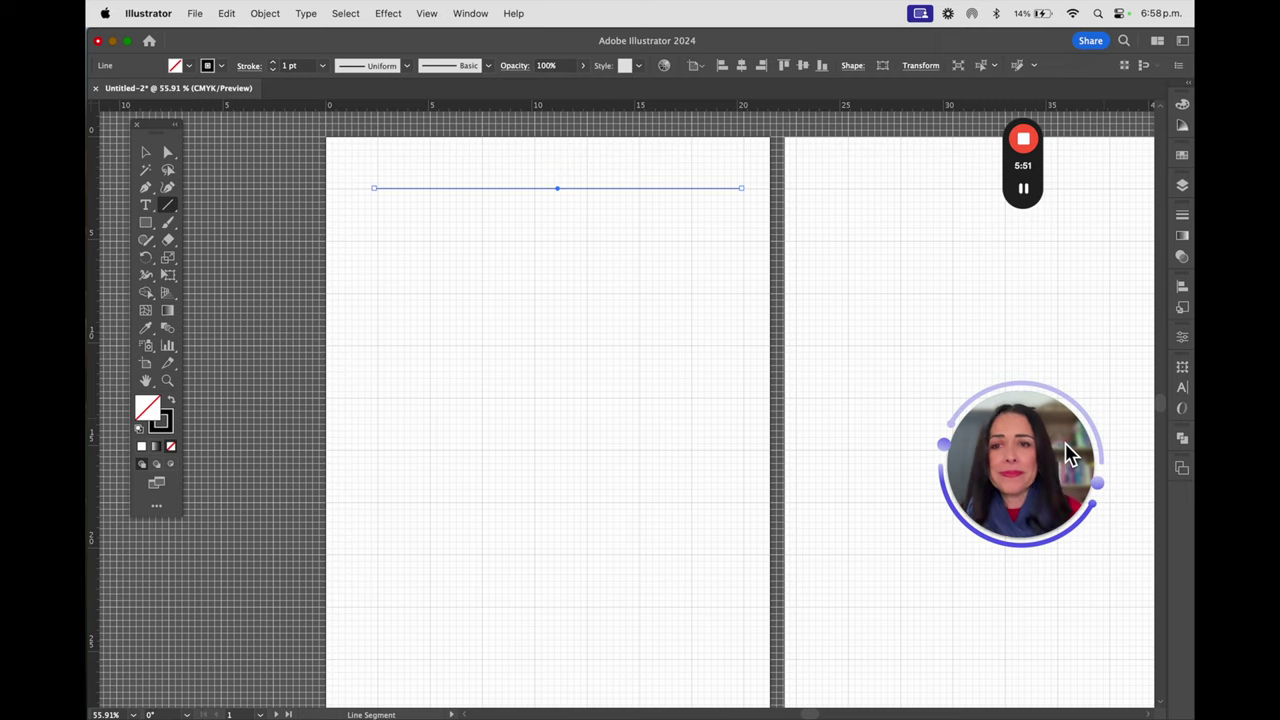
left_click_drag(374, 248, 745, 247)
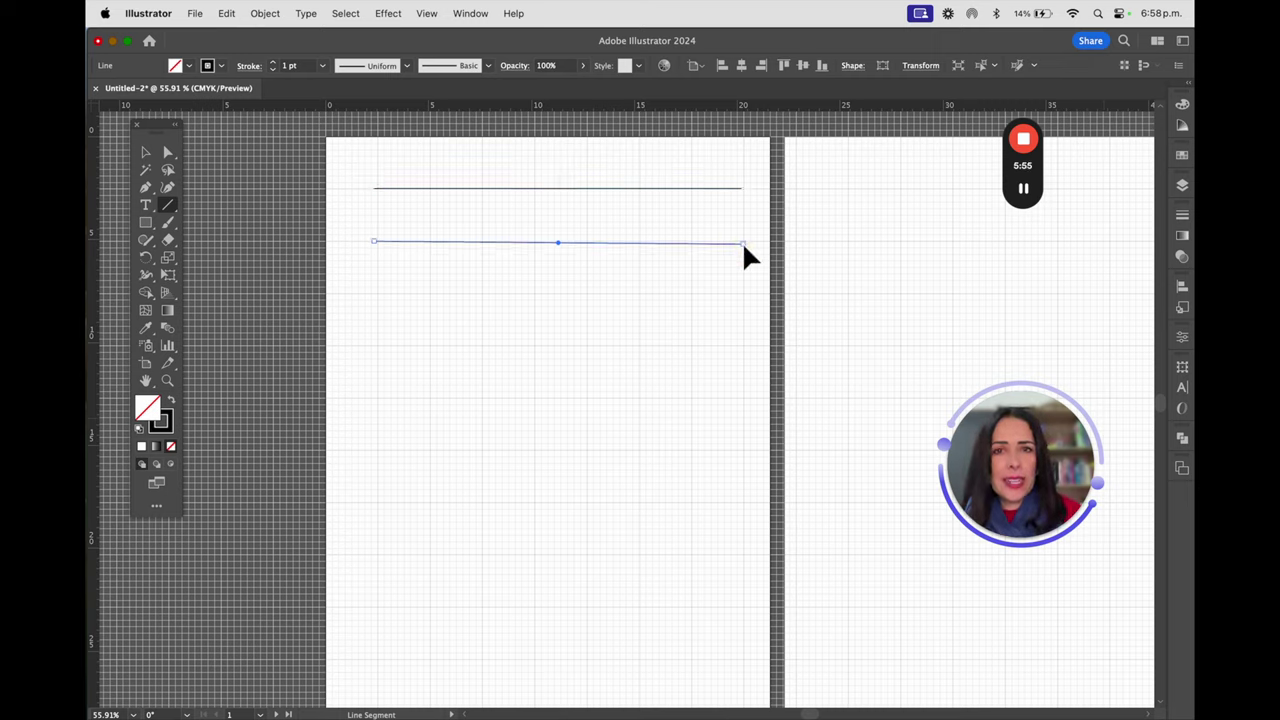
- Draw a row of seven vertical lines about 5 cm long and 2.5 cm apart below the horizontal lines
left_click_drag(377, 293, 391, 400)
left_click_drag(433, 294, 443, 403)
left_click_drag(483, 293, 489, 400)
left_click_drag(537, 293, 537, 397)
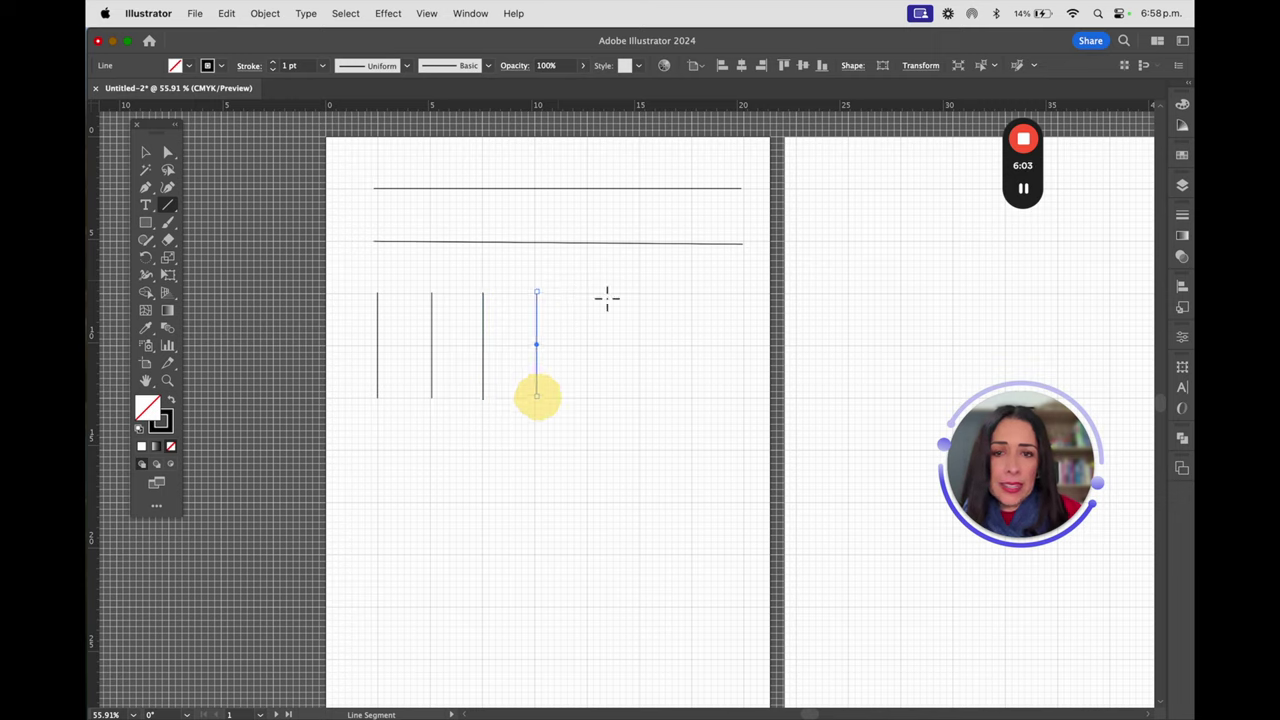
left_click_drag(587, 293, 587, 397)
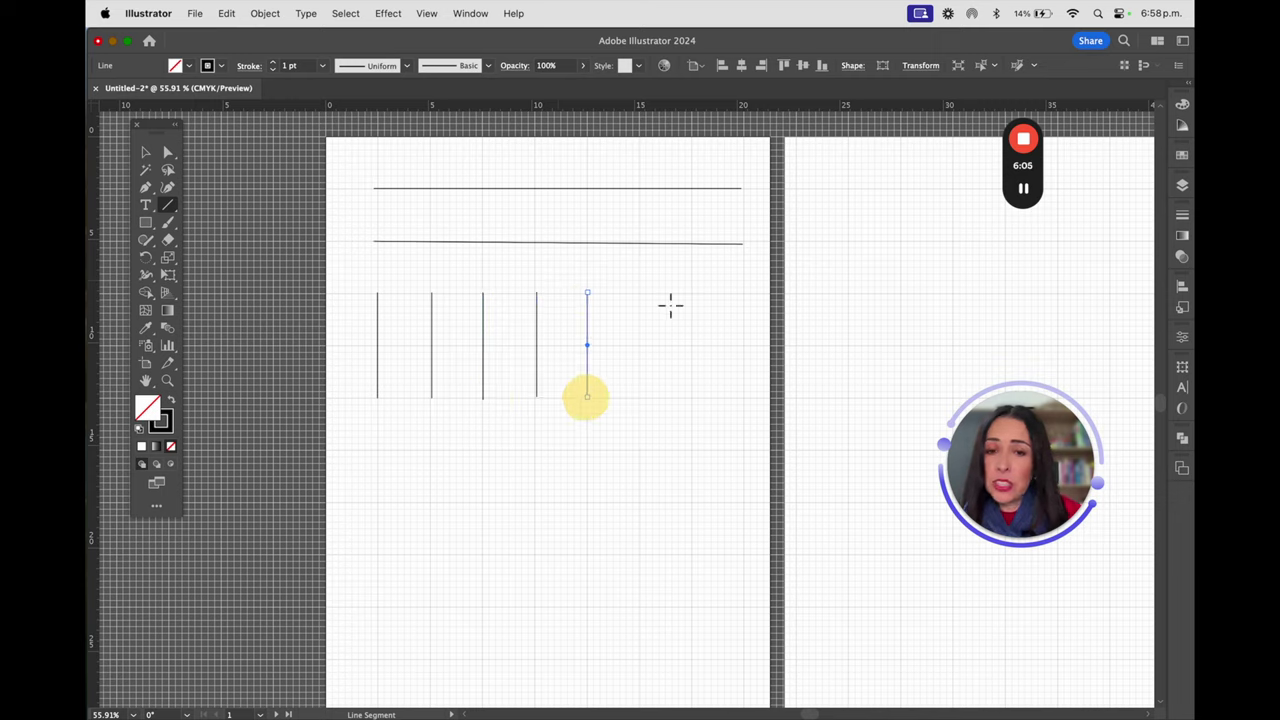
left_click_drag(640, 294, 644, 397)
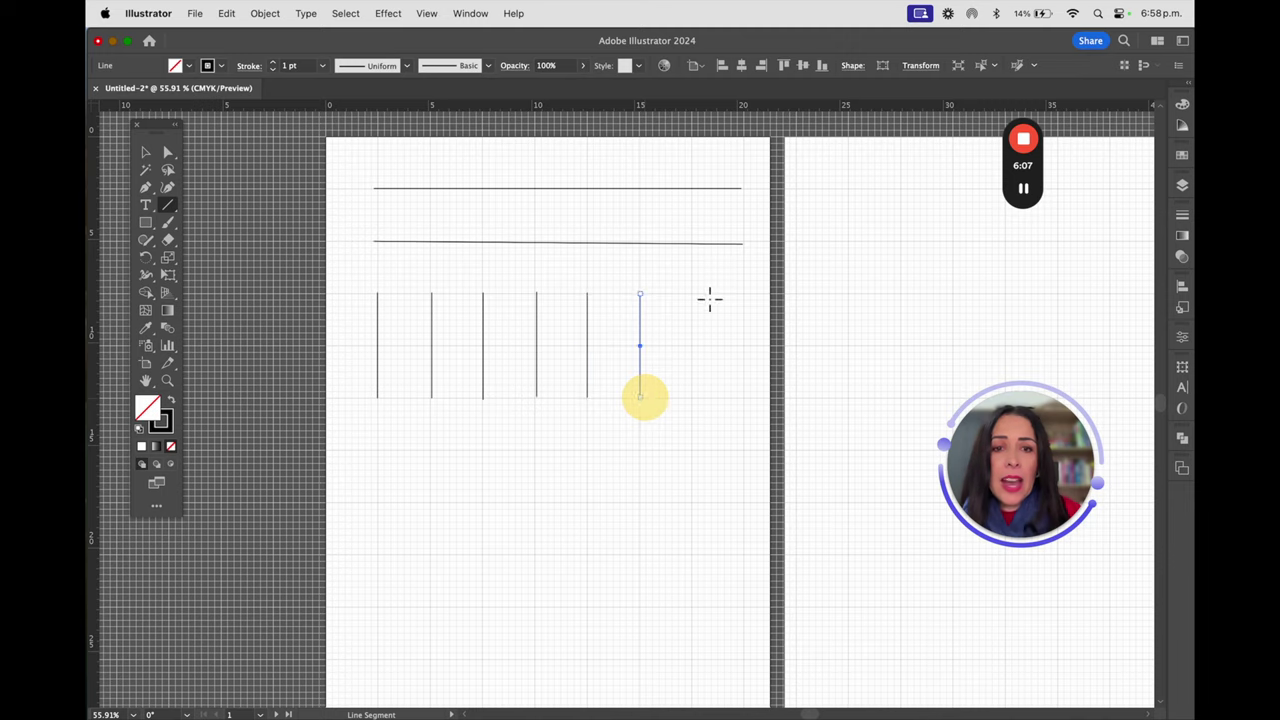
left_click_drag(691, 288, 691, 397)
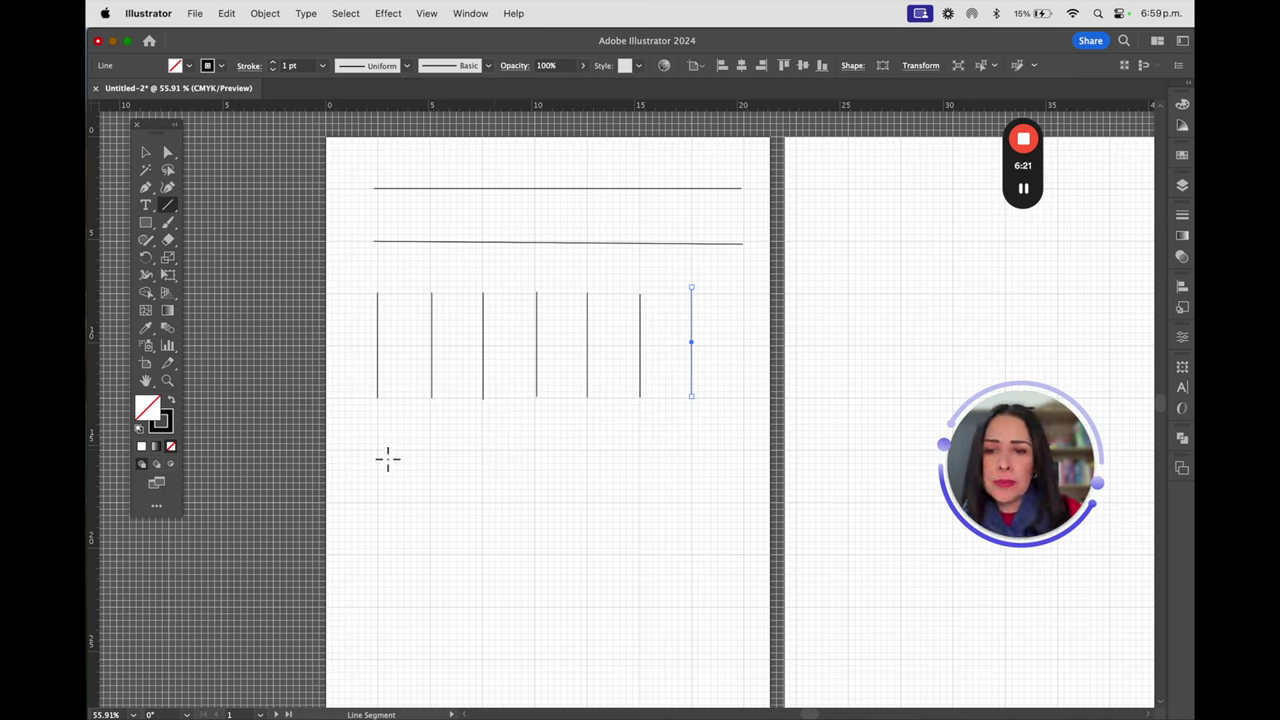
- Draw a third row of three slightly slanted lines and two long parallel lines descending at about 45 degrees
left_click_drag(378, 450, 385, 563)
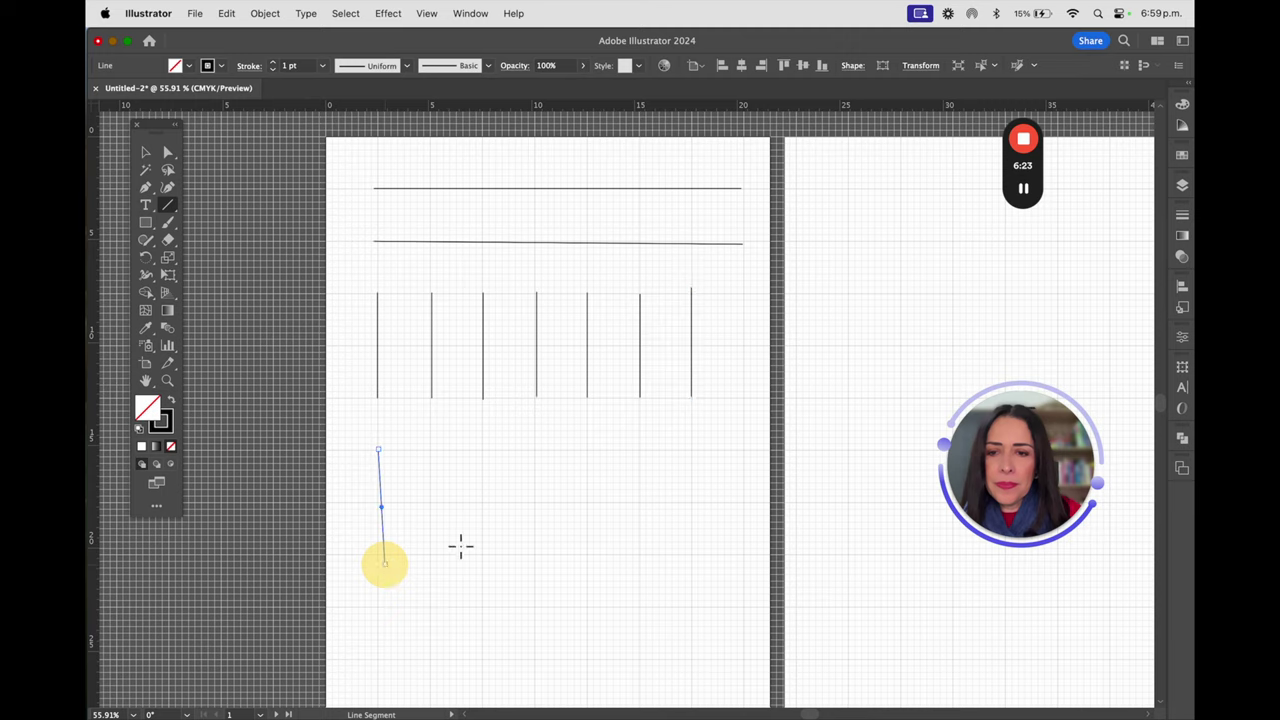
left_click_drag(430, 452, 427, 560)
left_click_drag(481, 451, 477, 563)
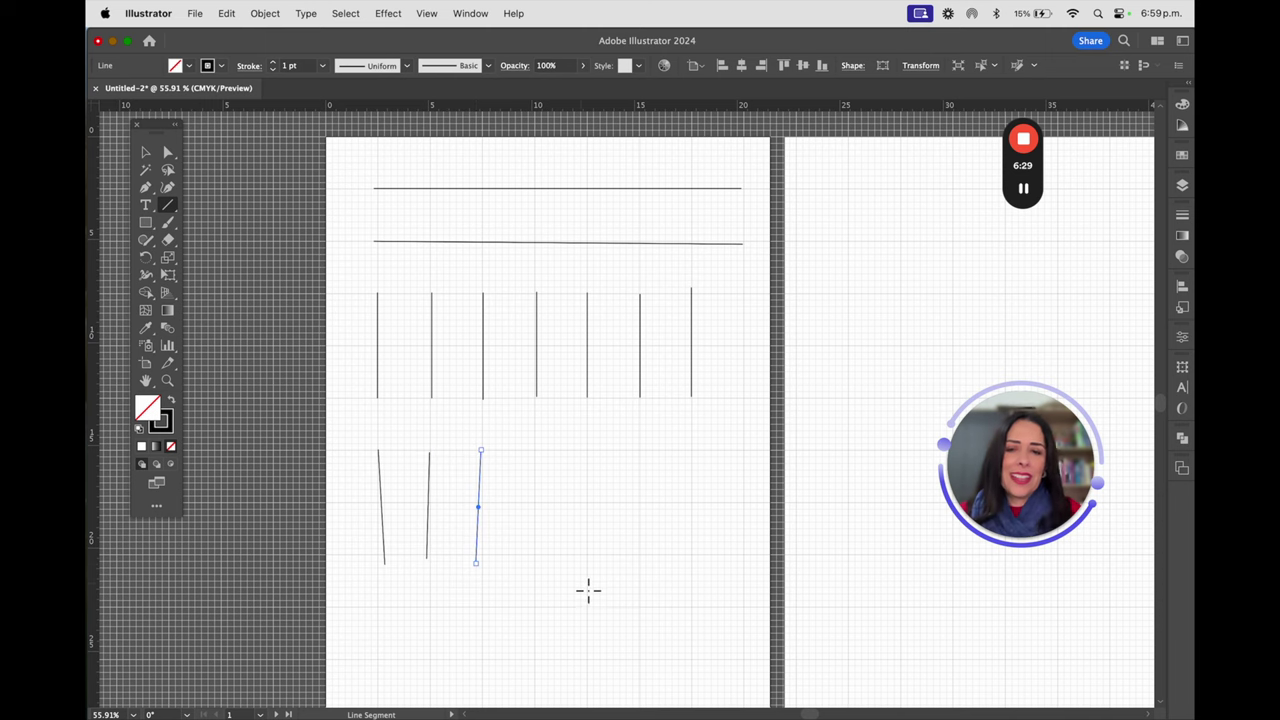
left_click_drag(575, 550, 557, 523)
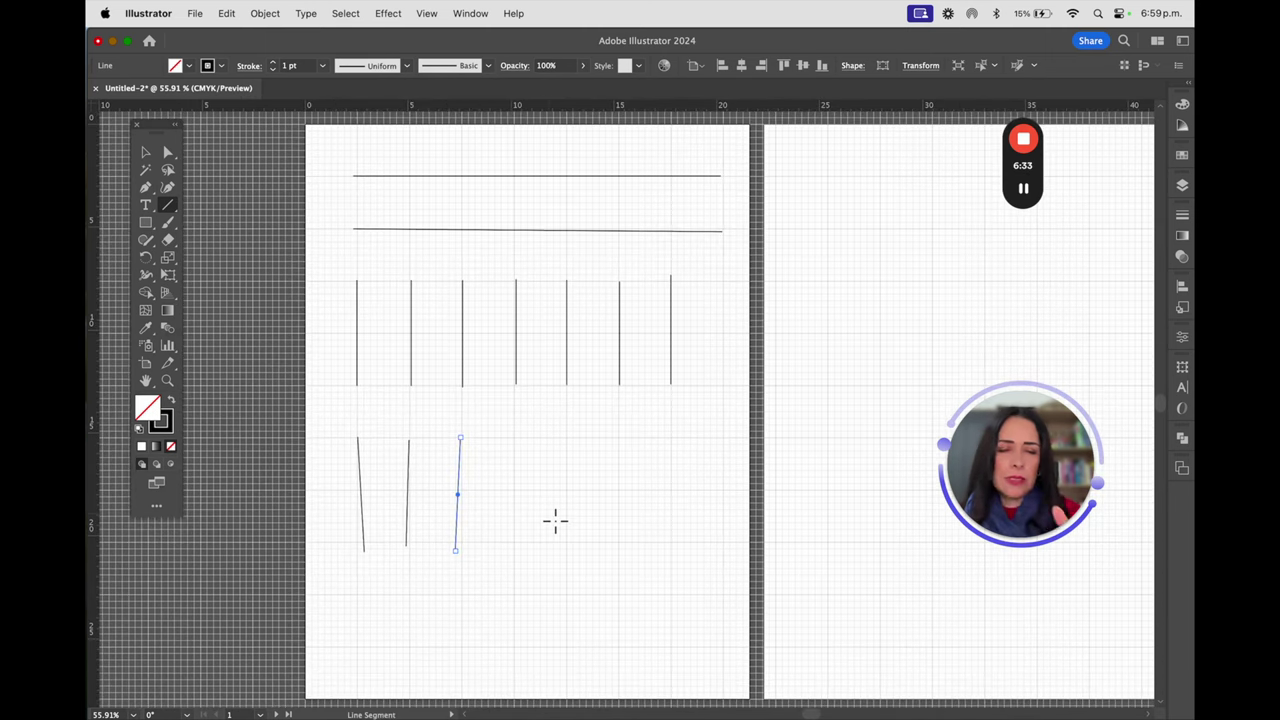
left_click_drag(512, 438, 622, 546)
left_click_drag(565, 438, 677, 548)
- Draw a fourth row of three short rising diagonals and five short, steep slanted lines near the first artboard's lower edge
left_click_drag(511, 561, 537, 477)
left_click_drag(409, 533, 460, 485)
left_click_drag(465, 534, 518, 482)
mouse_move(521, 535)
left_mouse_down()
mouse_move(626, 486)
mouse_move(636, 541)
left_mouse_up()
mouse_move(645, 483)
left_mouse_down()
mouse_move(651, 537)
mouse_move(689, 523)
mouse_move(688, 541)
left_mouse_up()
left_click_drag(716, 482, 709, 531)
mouse_move(756, 481)
left_mouse_down()
mouse_move(747, 541)
mouse_move(737, 537)
left_mouse_up()
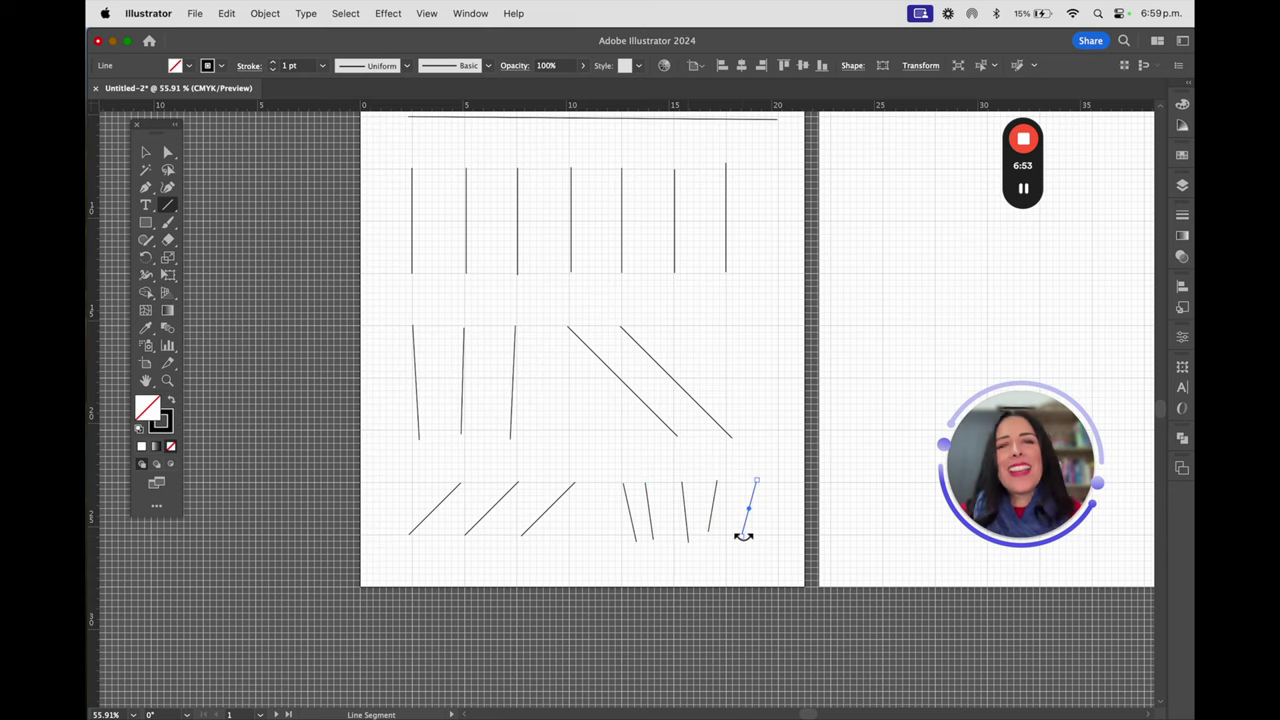
- Draw a row of four quarter arcs about 2.5 cm wide near the second artboard's upper edge with the Arc tool
left_click_drag(607, 298, 526, 463)
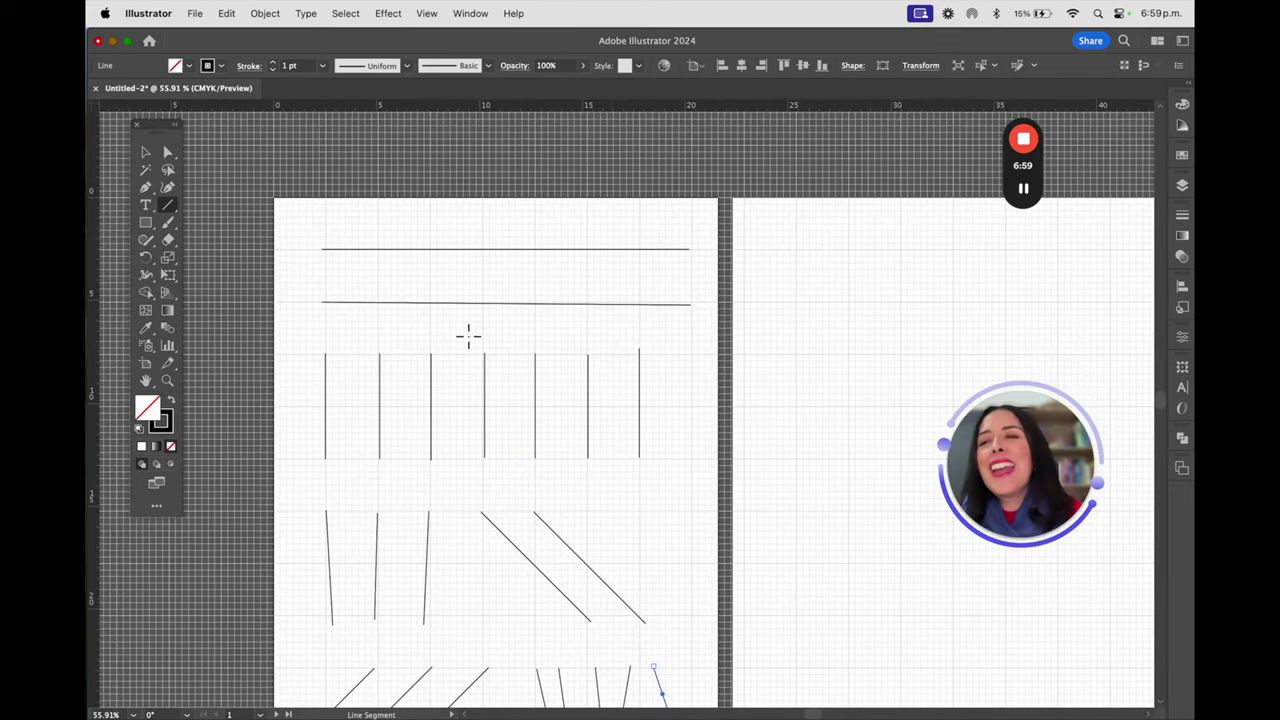
left_click(170, 210)
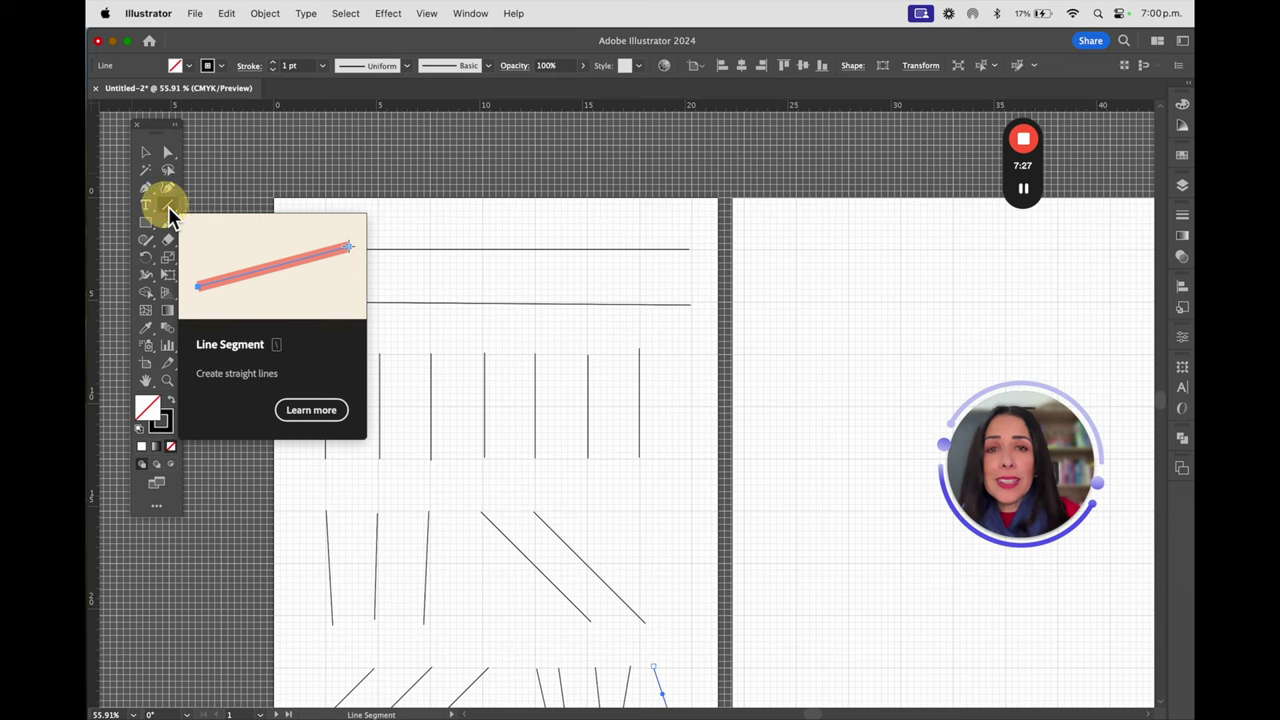
left_click_drag(170, 215, 259, 227)
key("space")
left_click_drag(870, 275, 624, 285)
scroll(566, 311, "down", 1)
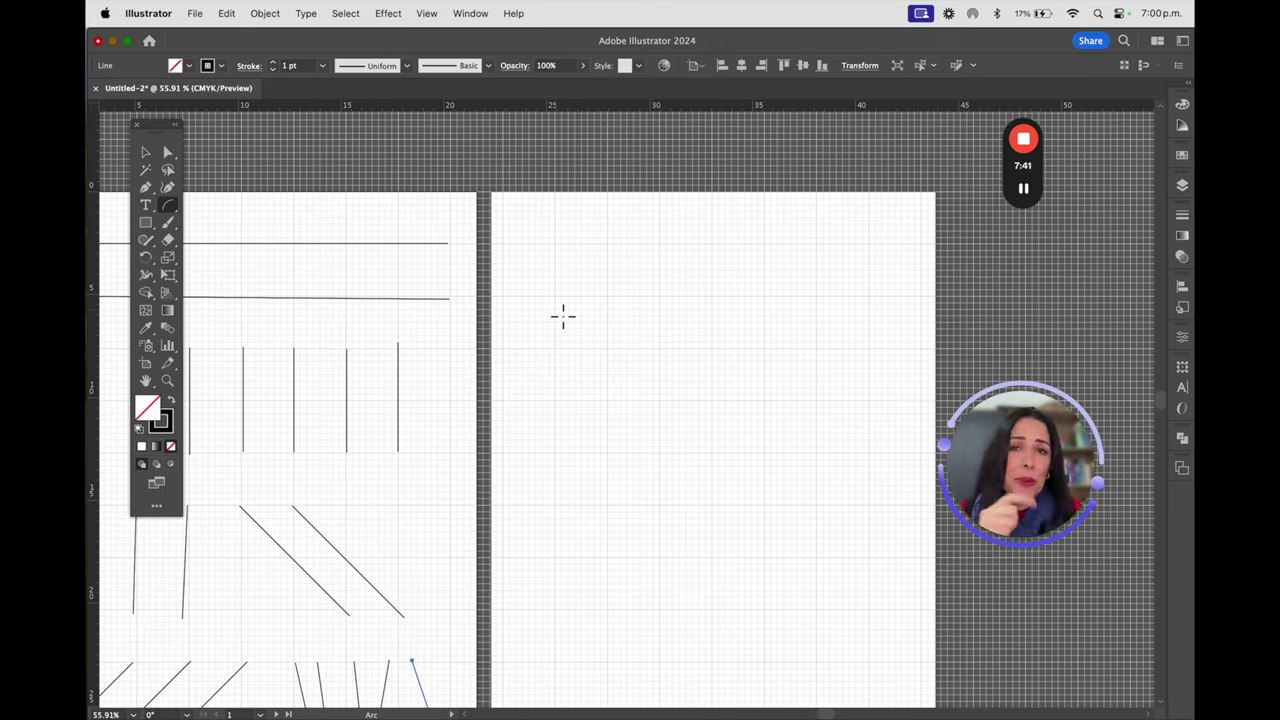
left_click_drag(564, 304, 614, 250)
left_click_drag(609, 296, 664, 262)
left_click_drag(741, 246, 691, 296)
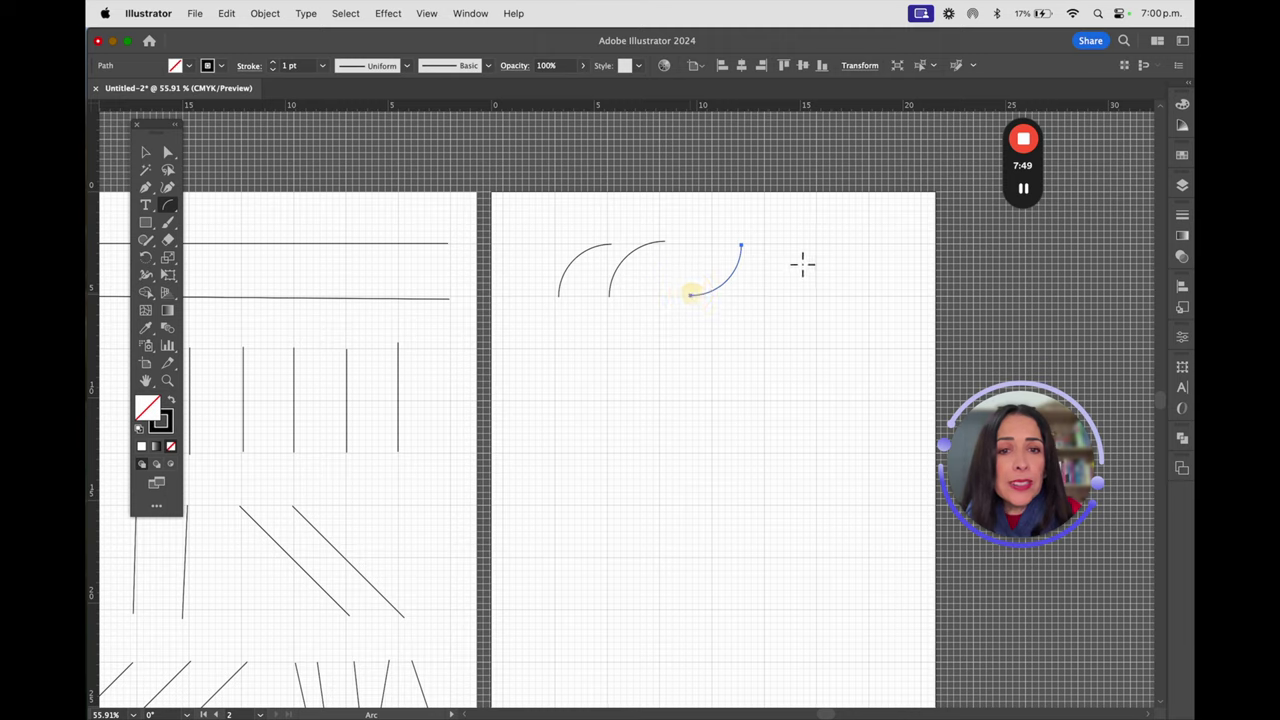
left_click_drag(799, 244, 772, 300)
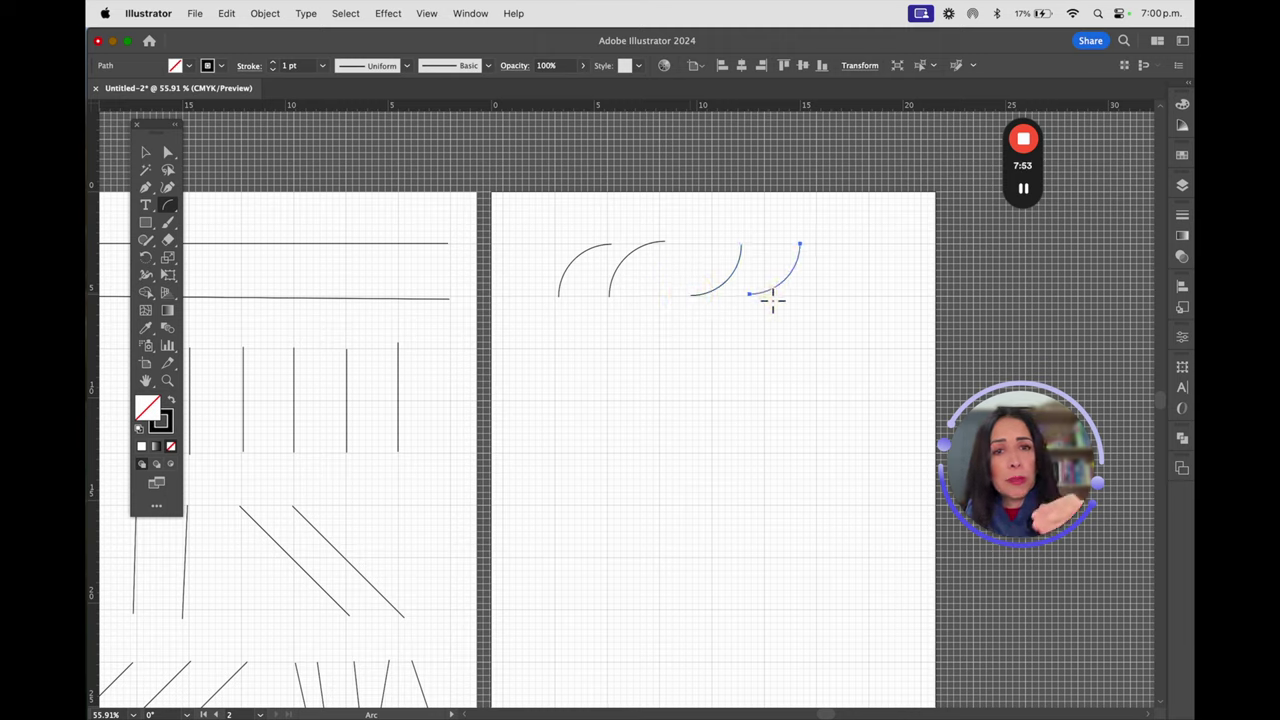
- Draw two overlapping flatter arcs about 5 cm and 6.5 cm wide below the row of quarter arcs
left_click_drag(560, 401, 663, 350)
left_click(612, 403)
left_click_drag(617, 403, 736, 344)
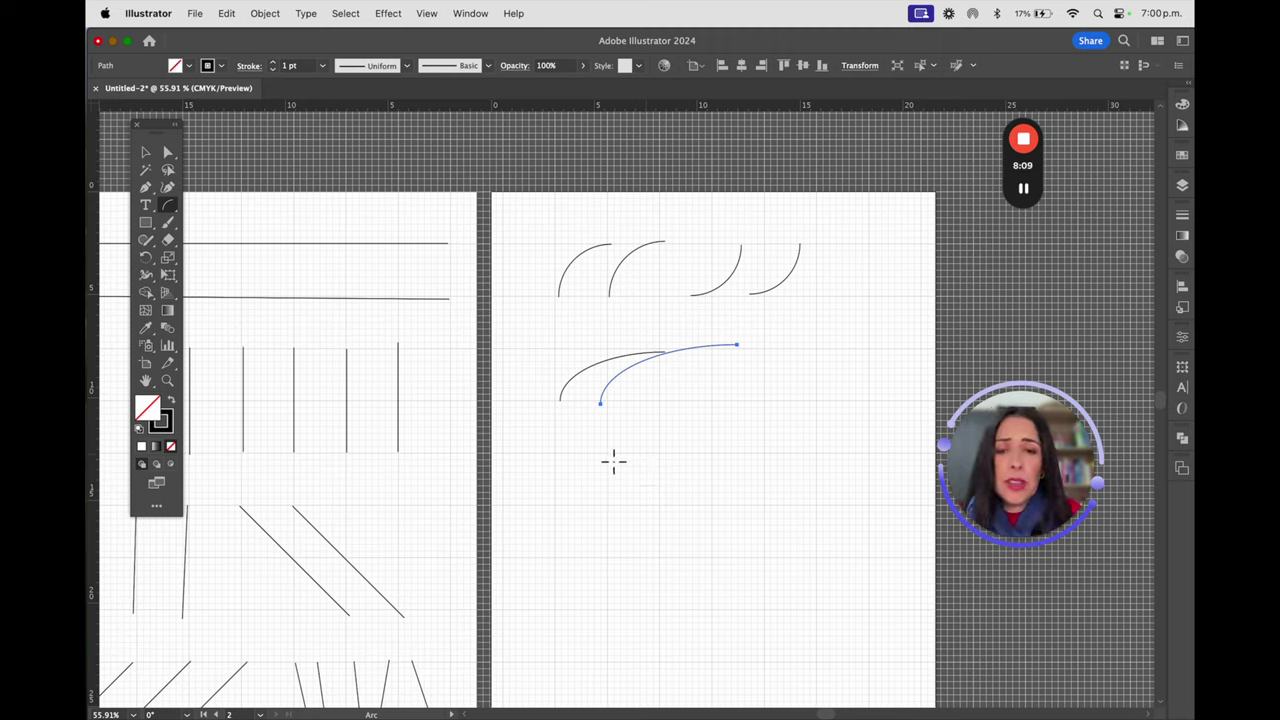
- Draw five more arcs about 2.5 to 3 cm wide, curving in different directions, below and beside the flatter arcs
left_click_drag(555, 451, 625, 514)
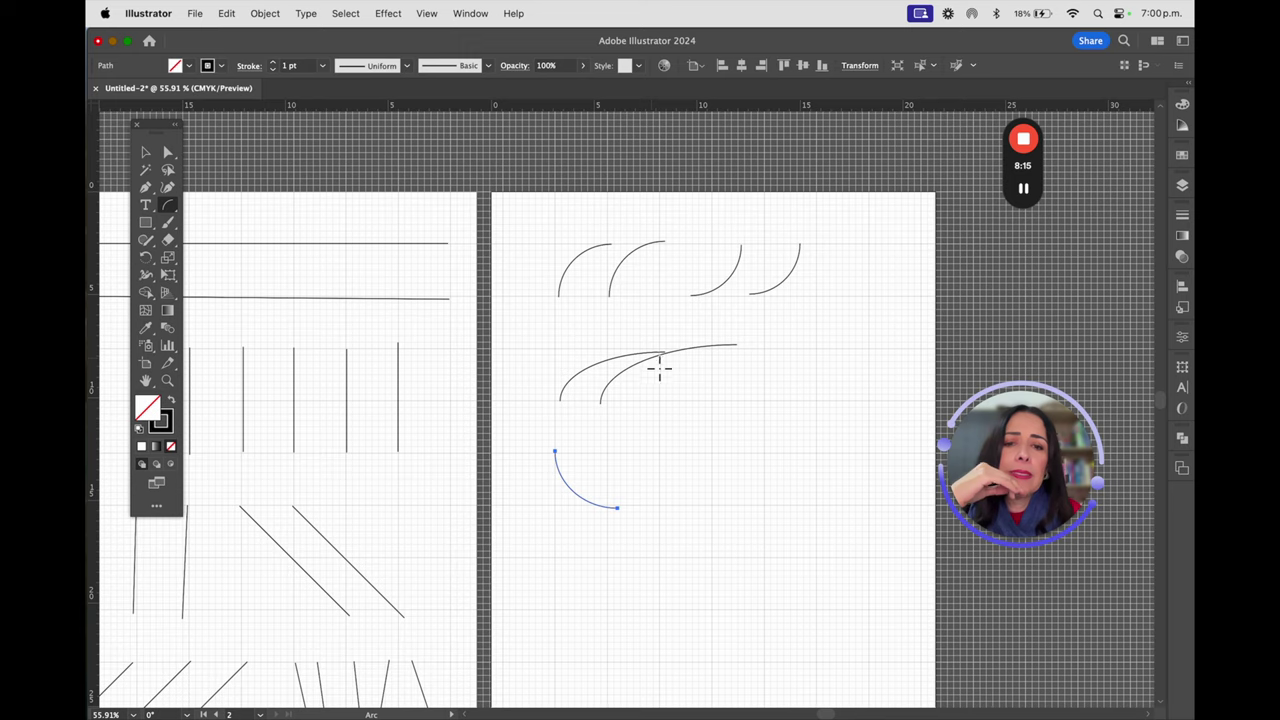
left_click_drag(718, 452, 769, 403)
left_click_drag(819, 505, 770, 456)
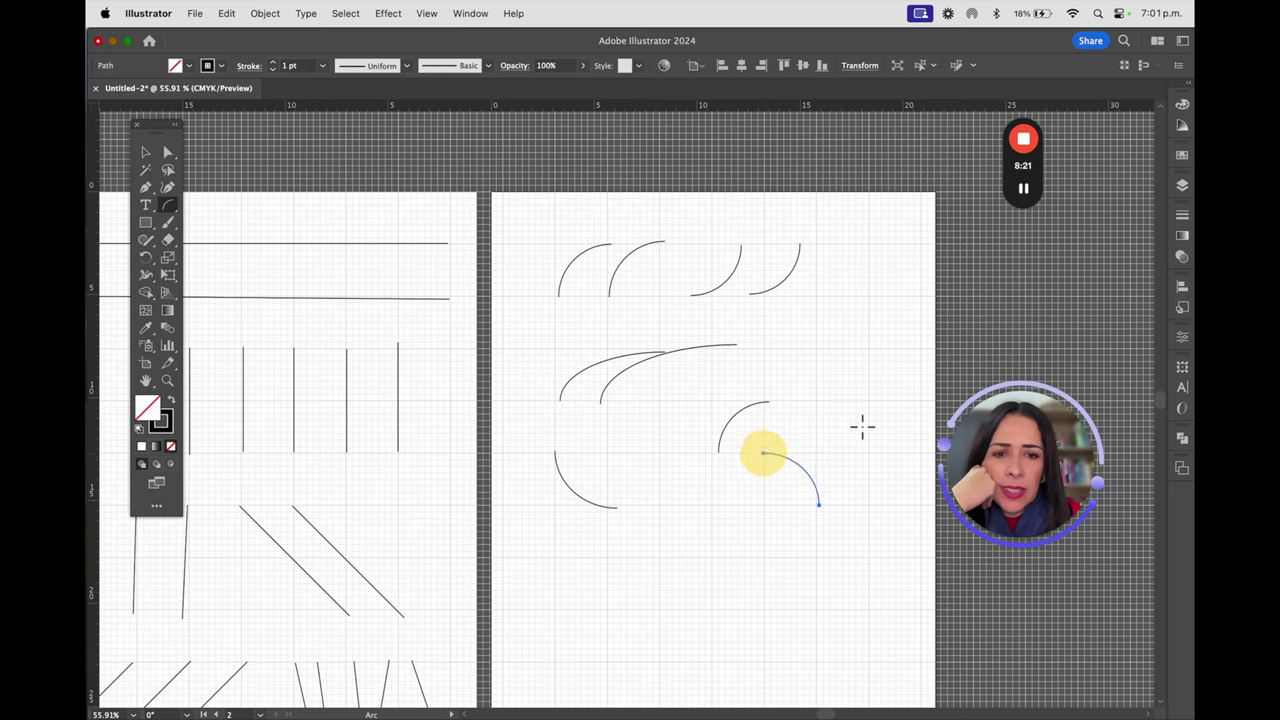
left_click_drag(868, 452, 820, 405)
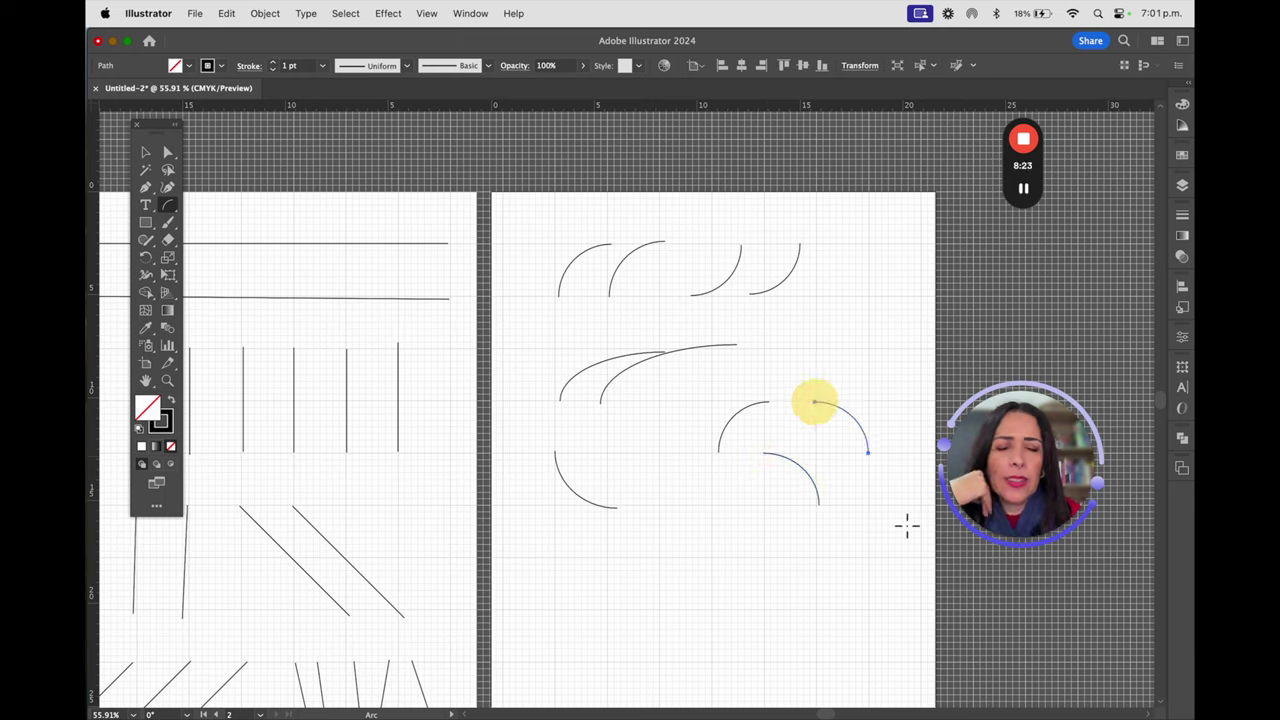
left_click_drag(709, 556, 660, 506)
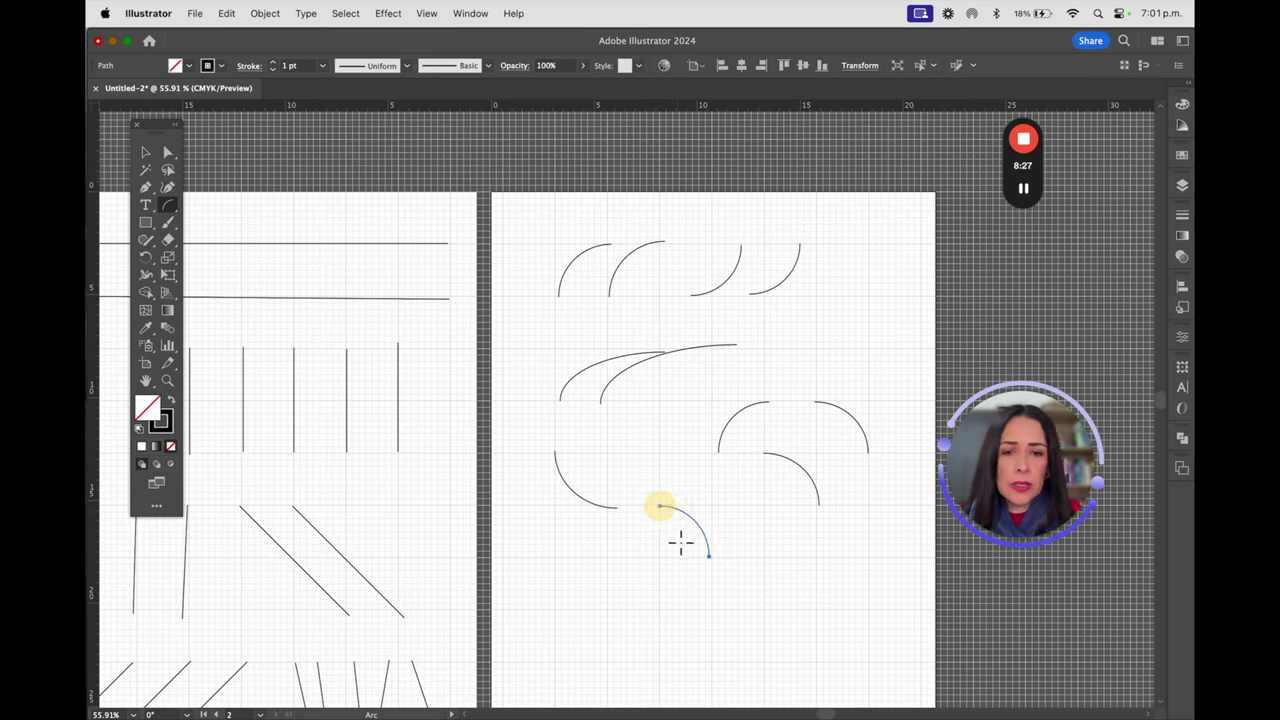
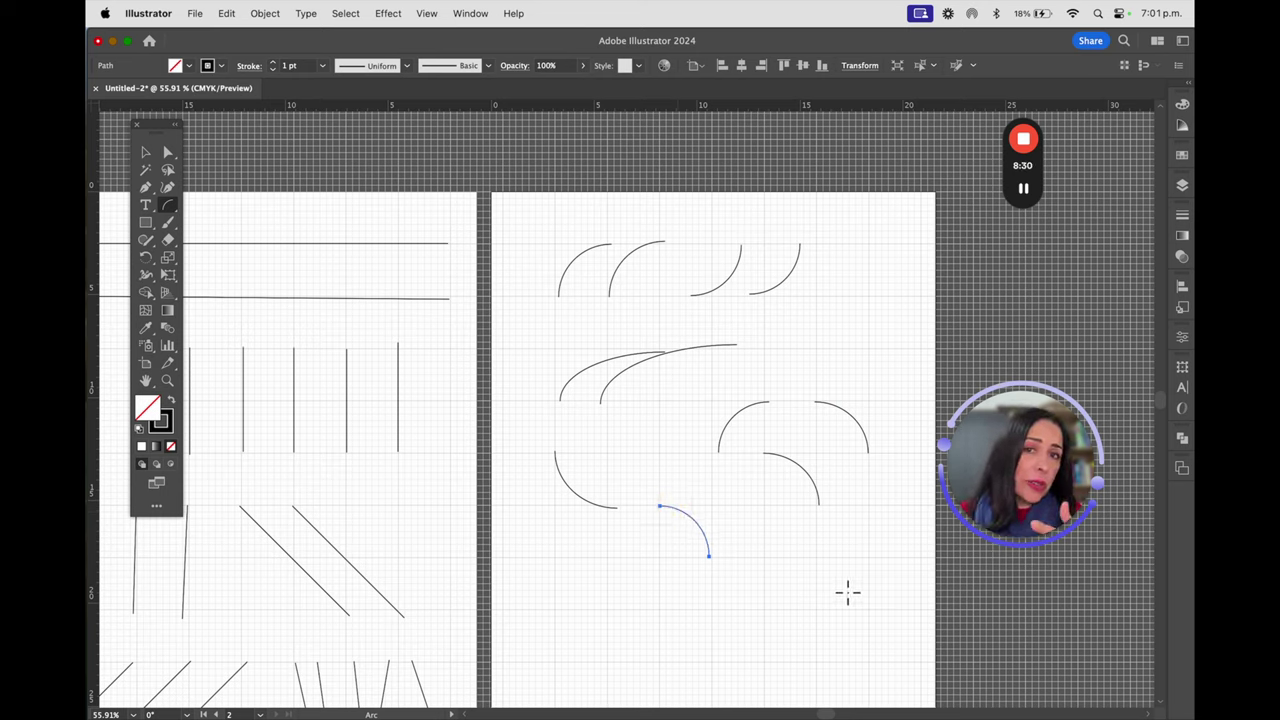
- Move one downward-curving arc to the end of the first row and another to the end of the second row
left_click(145, 152)
left_click_drag(849, 407, 857, 245)
left_click_drag(806, 468, 858, 362)
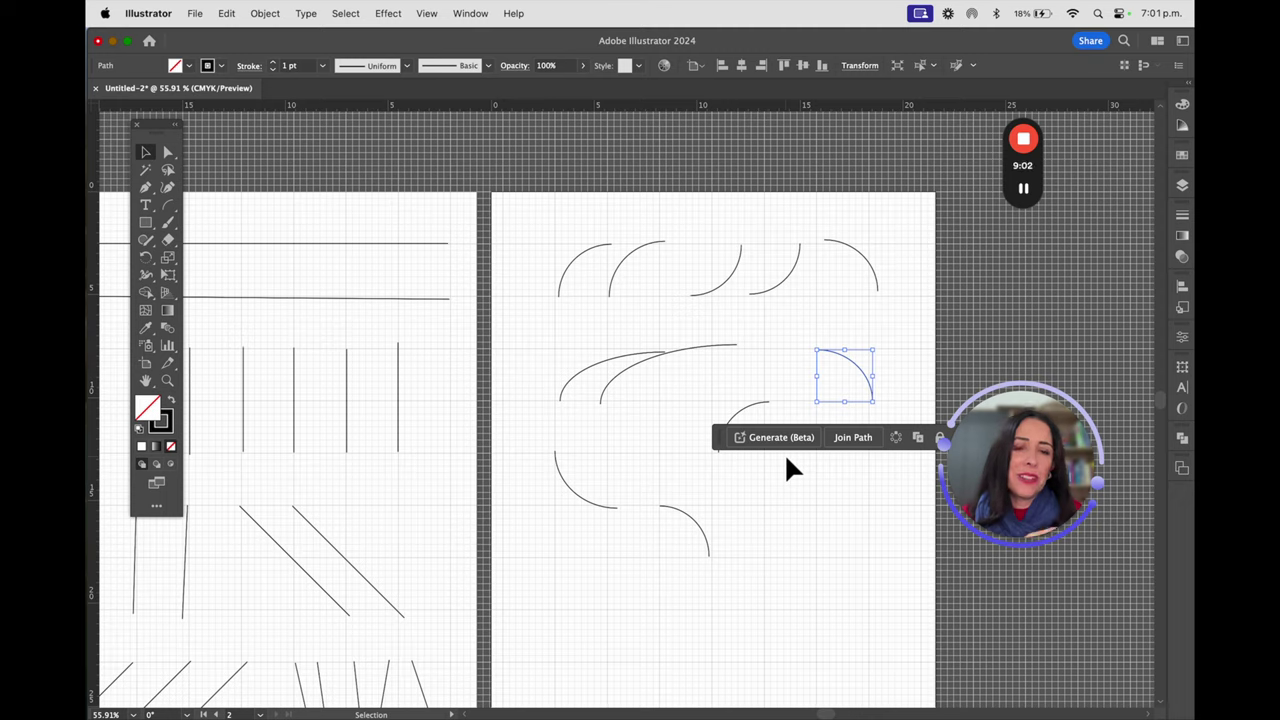
- Hide the contextual task bar below the selected arc
left_click_drag(995, 458, 1067, 559)
left_click(964, 442)
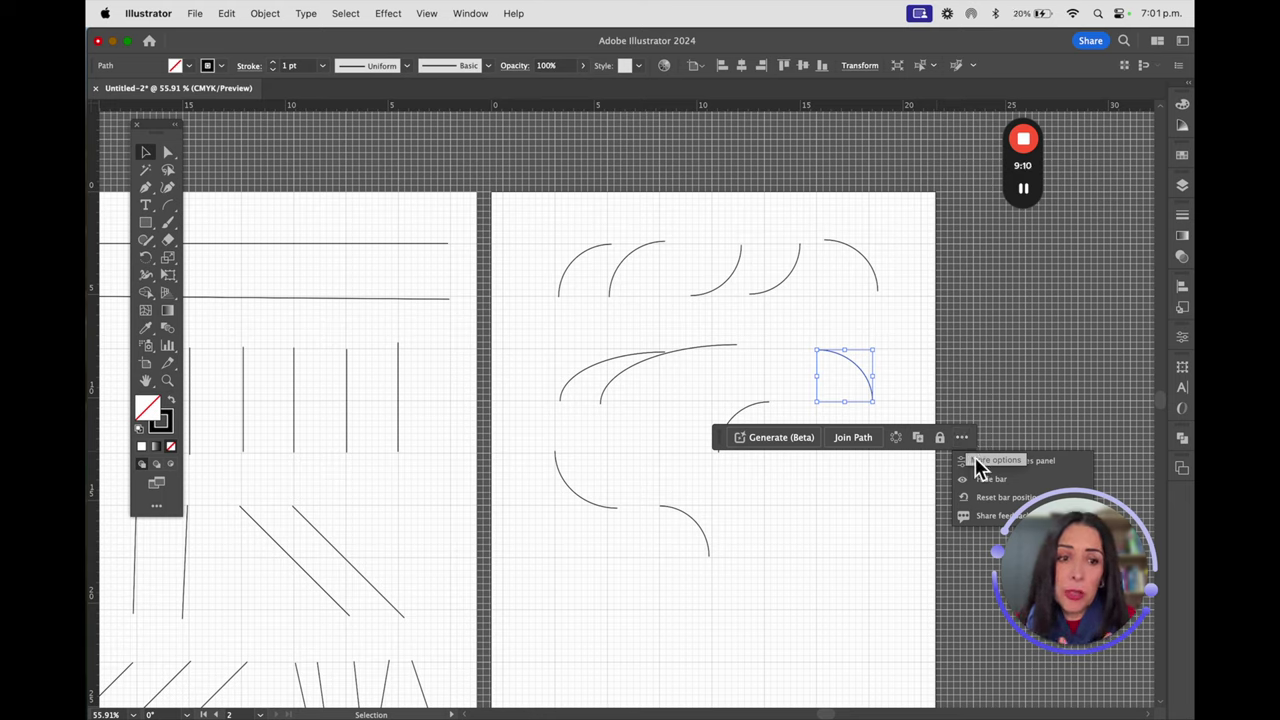
left_click(978, 479)
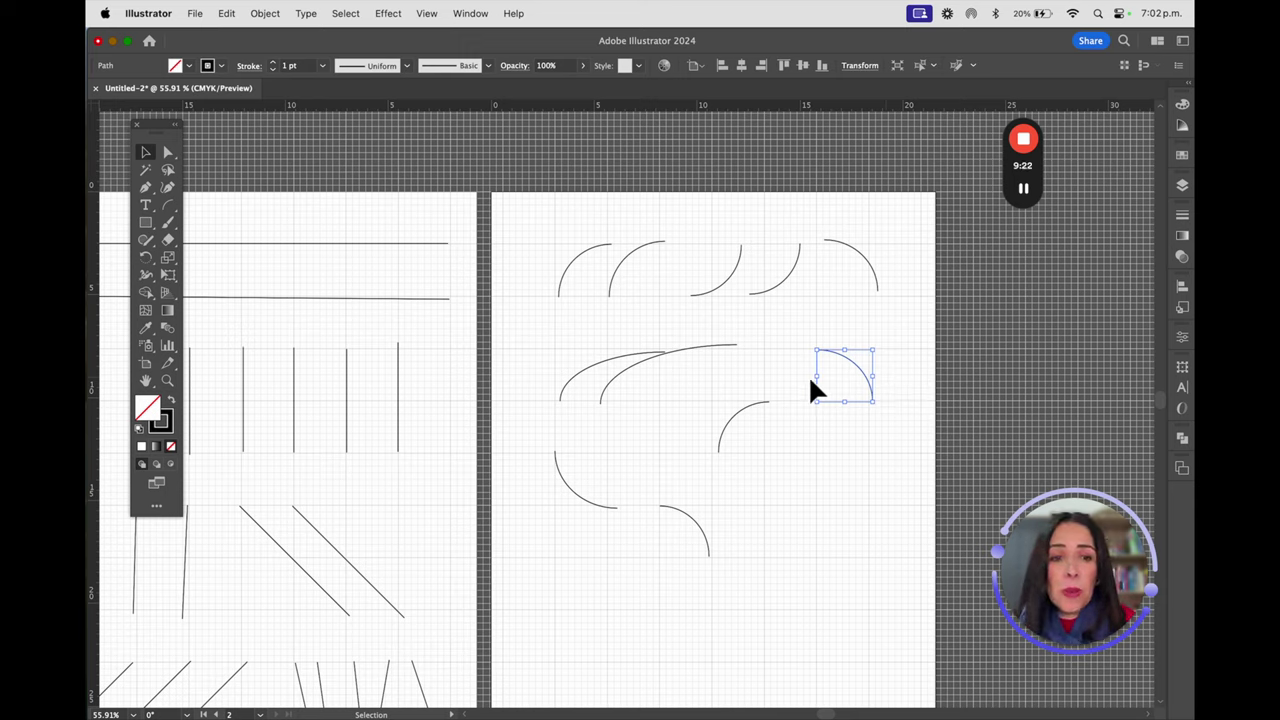
- Rotate the selected arc about 90 degrees counterclockwise and resize it to about 3.6 cm wide and high
left_click_drag(845, 351, 845, 339)
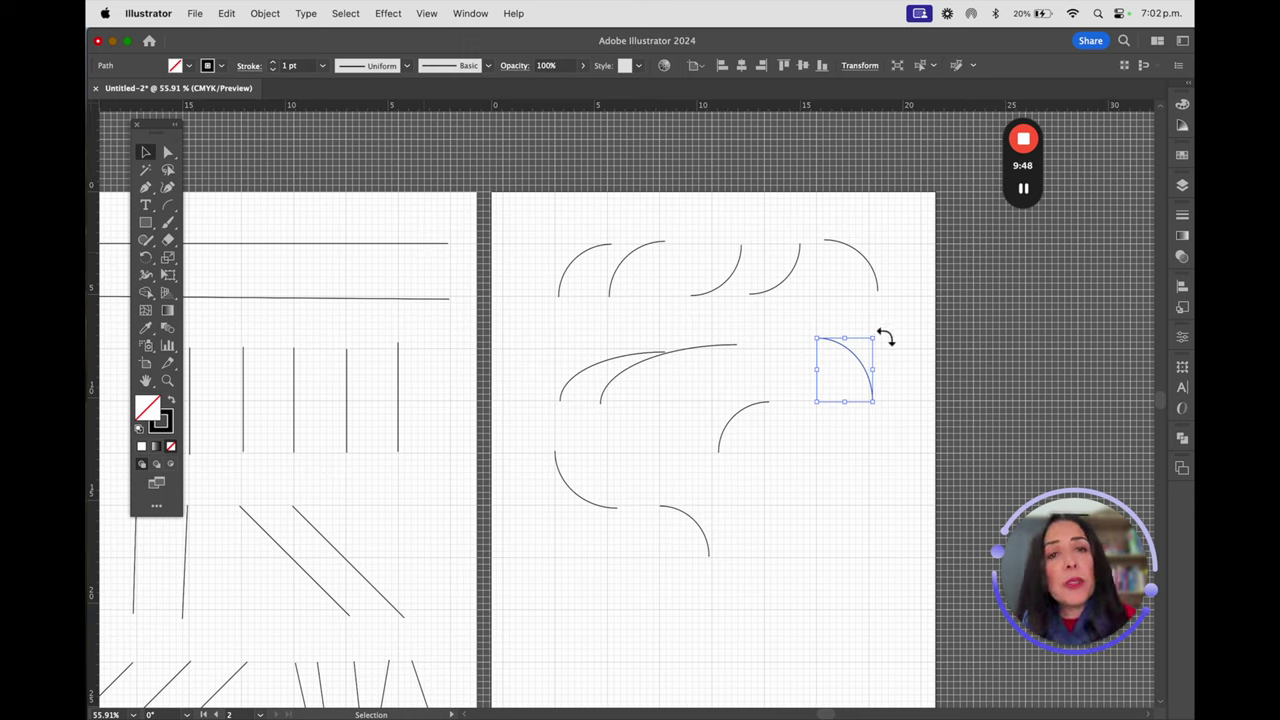
left_click_drag(885, 338, 807, 334)
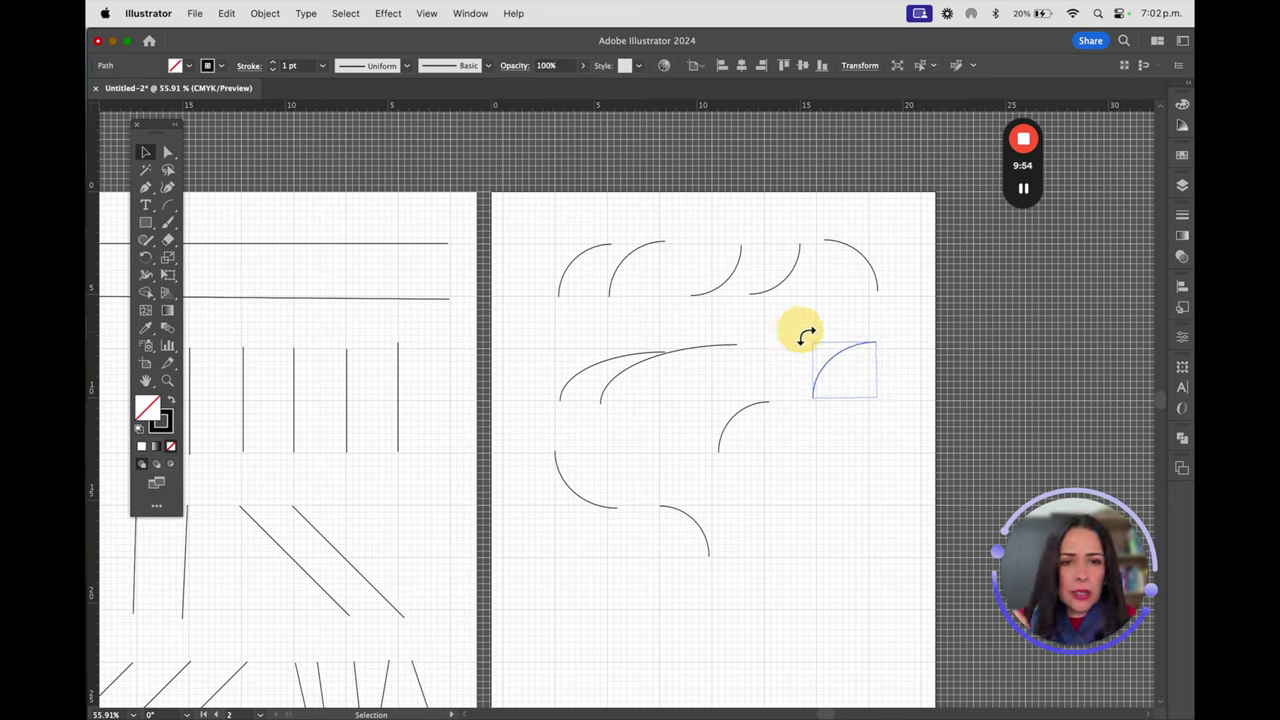
left_click_drag(806, 335, 802, 330)
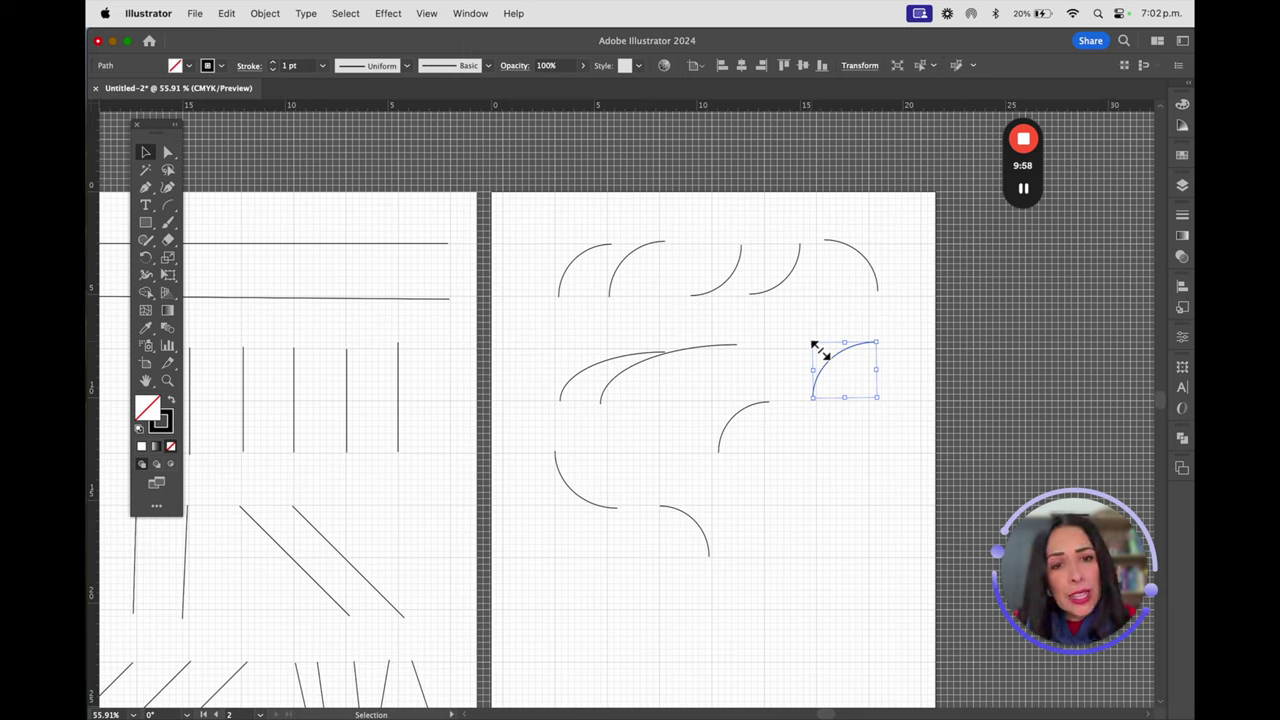
mouse_move(815, 346)
left_mouse_down()
mouse_move(777, 297)
mouse_move(850, 370)
mouse_move(763, 292)
mouse_move(806, 346)
mouse_move(864, 378)
mouse_move(803, 366)
mouse_move(838, 366)
mouse_move(808, 357)
mouse_move(783, 291)
mouse_move(789, 326)
mouse_move(822, 331)
left_mouse_up()
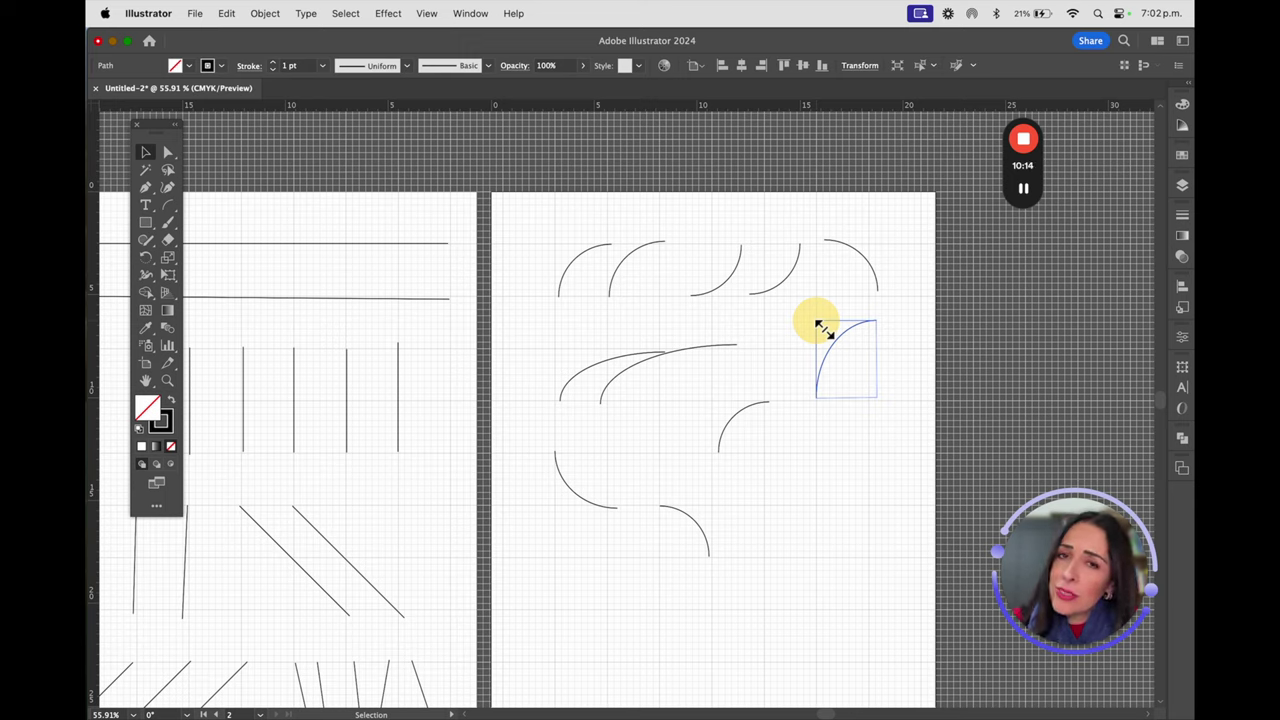
mouse_move(824, 331)
left_mouse_down()
mouse_move(794, 329)
mouse_move(809, 331)
left_mouse_up()
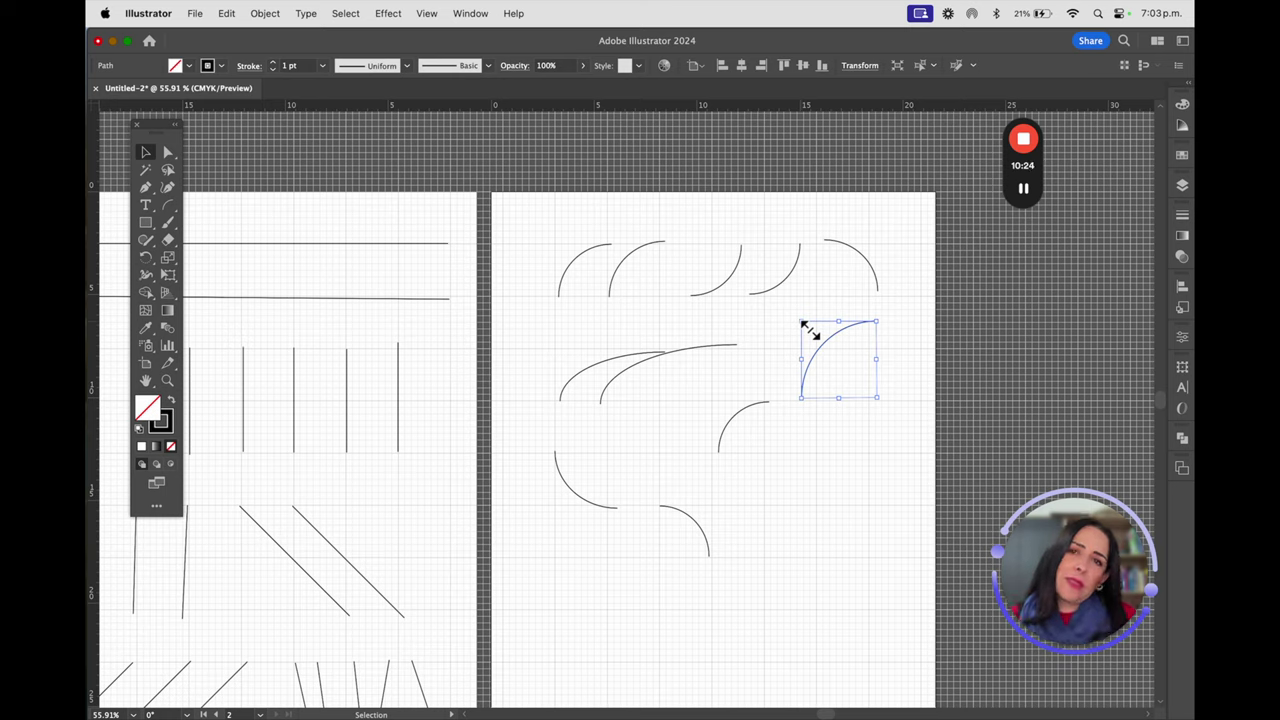
- Move the two lowest arcs up to either side of the remaining arc so the three form a row
left_click_drag(167, 206, 173, 218)
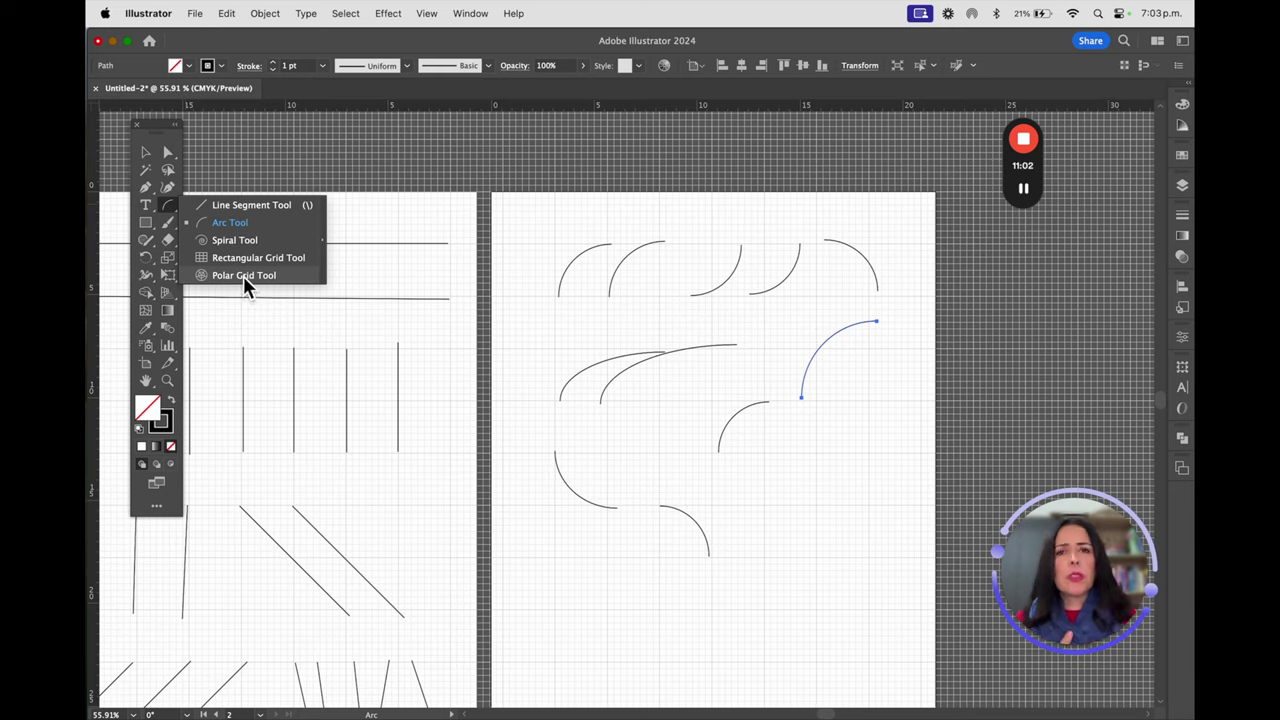
left_click(145, 152)
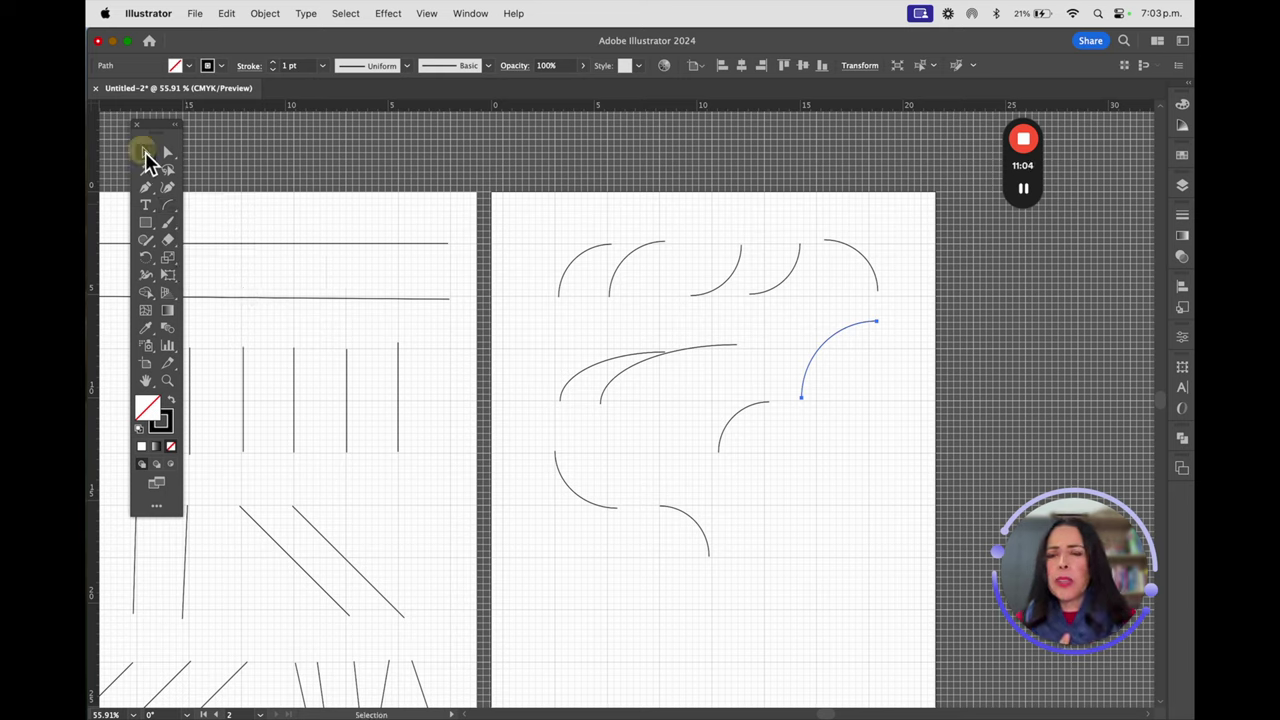
left_click(695, 527)
left_click_drag(770, 326, 726, 513)
left_click(848, 563)
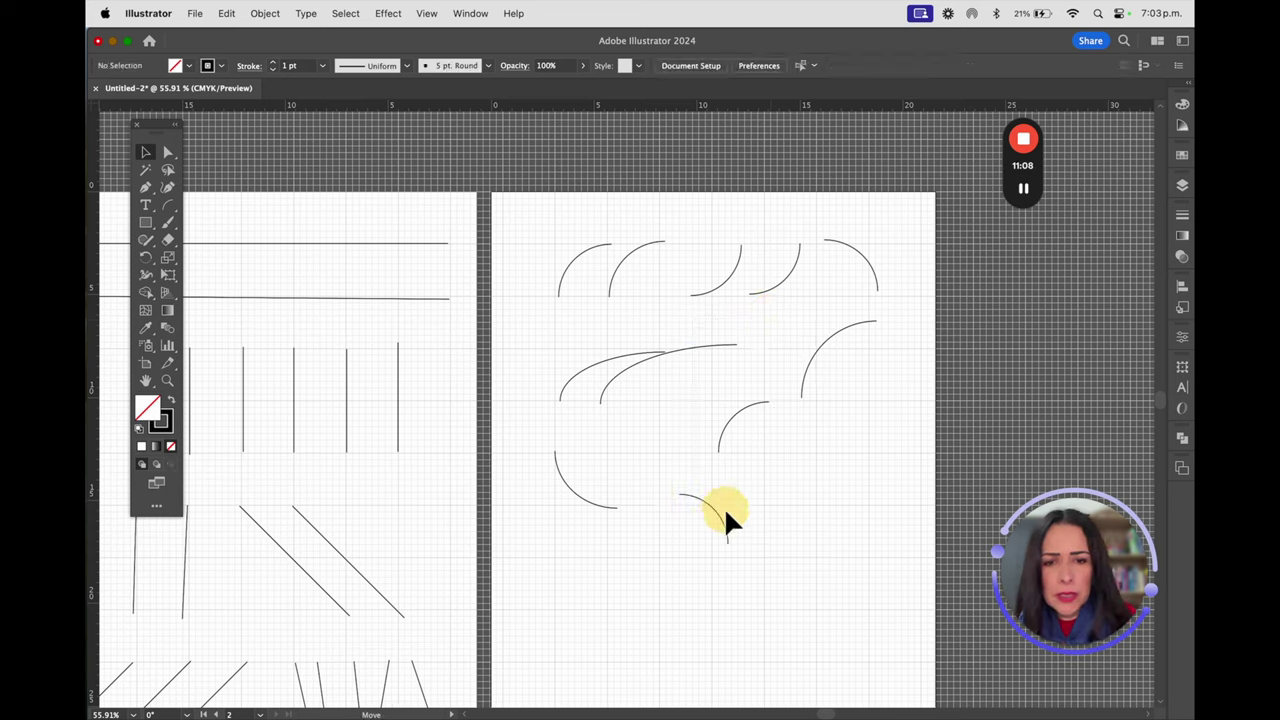
left_click(686, 420)
left_click_drag(586, 503, 818, 455)
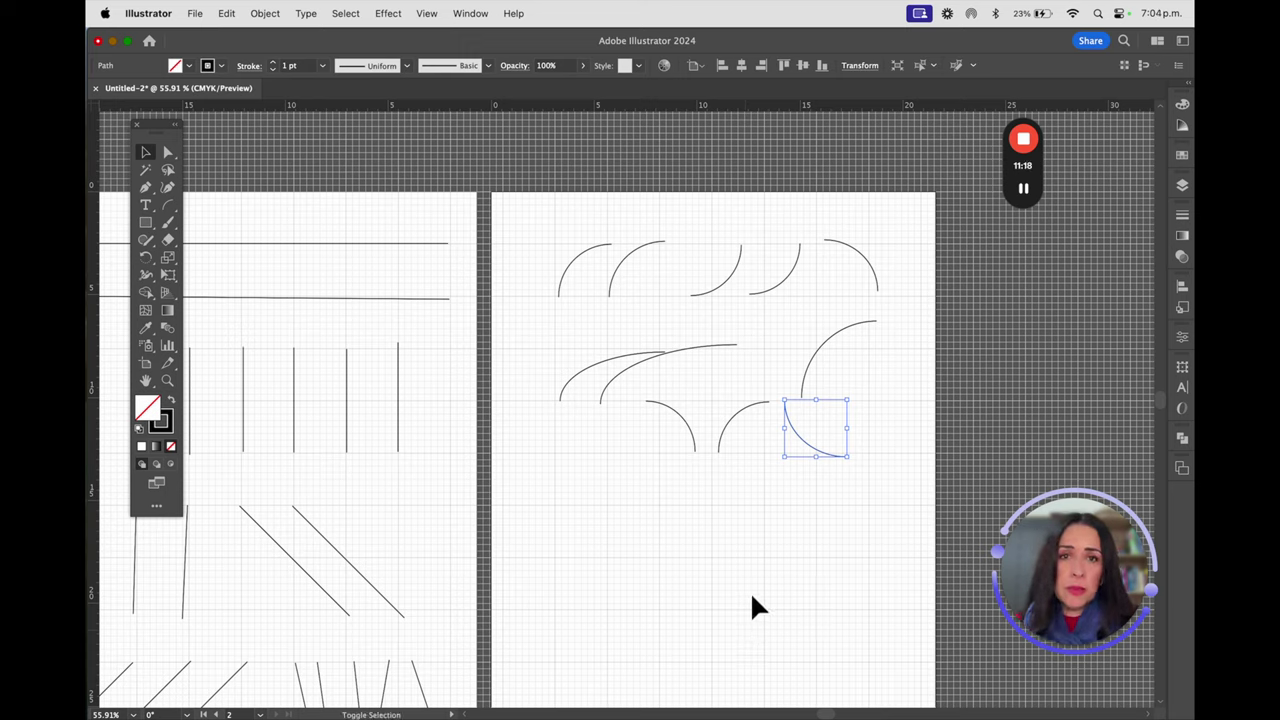
- Select the three arcs of the third row together and move them up into the second row
left_click(735, 418, "shift")
left_click(680, 420, "shift")
left_click_drag(728, 420, 784, 360)
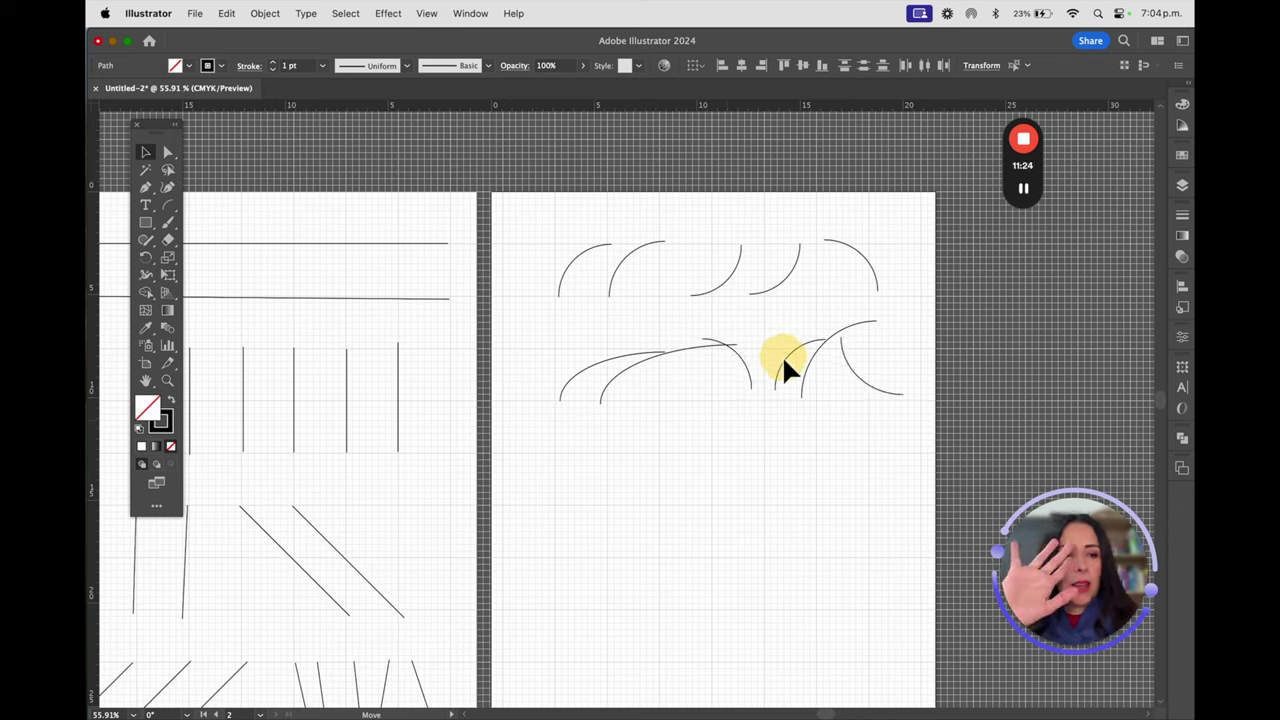
left_click_drag(784, 362, 781, 372)
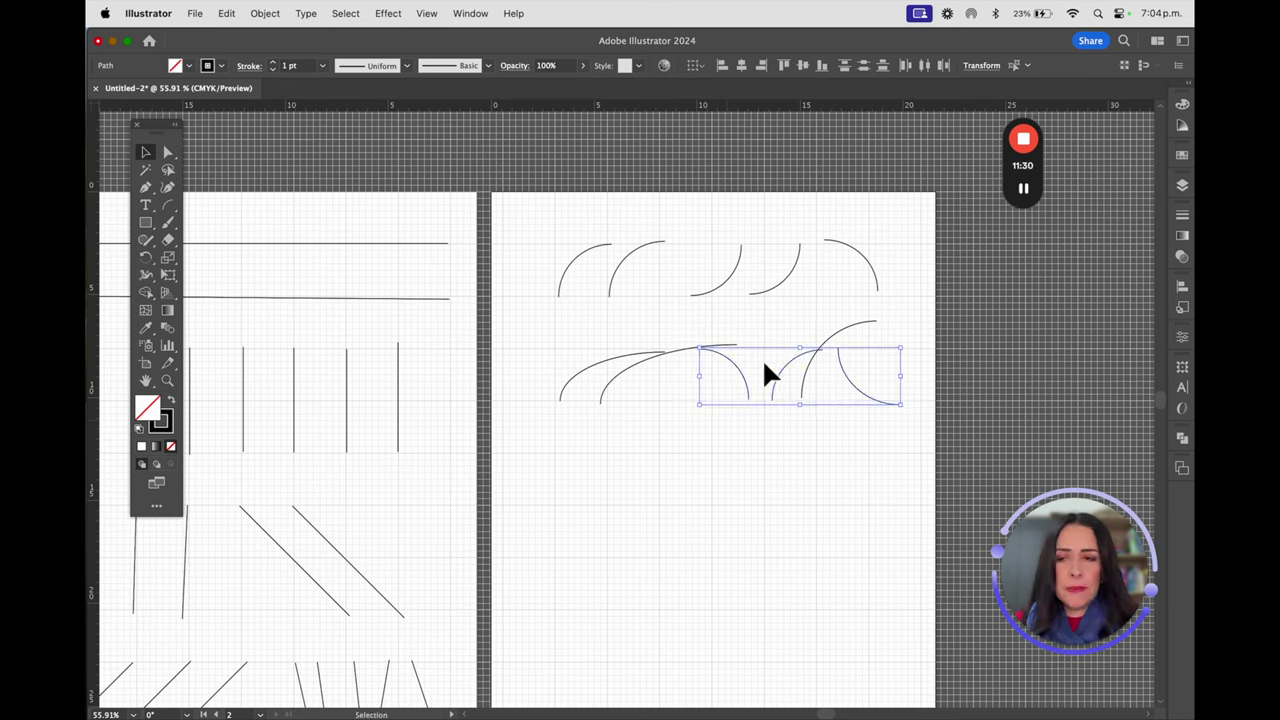
- Draw two spirals about 4 cm and 4.7 cm wide below the arcs with the Spiral tool
left_click_drag(167, 207, 230, 244)
left_click_drag(571, 563, 607, 520)
mouse_move(732, 516)
left_mouse_down()
mouse_move(700, 486)
mouse_move(749, 494)
mouse_move(765, 555)
left_mouse_up()
left_click(145, 152)
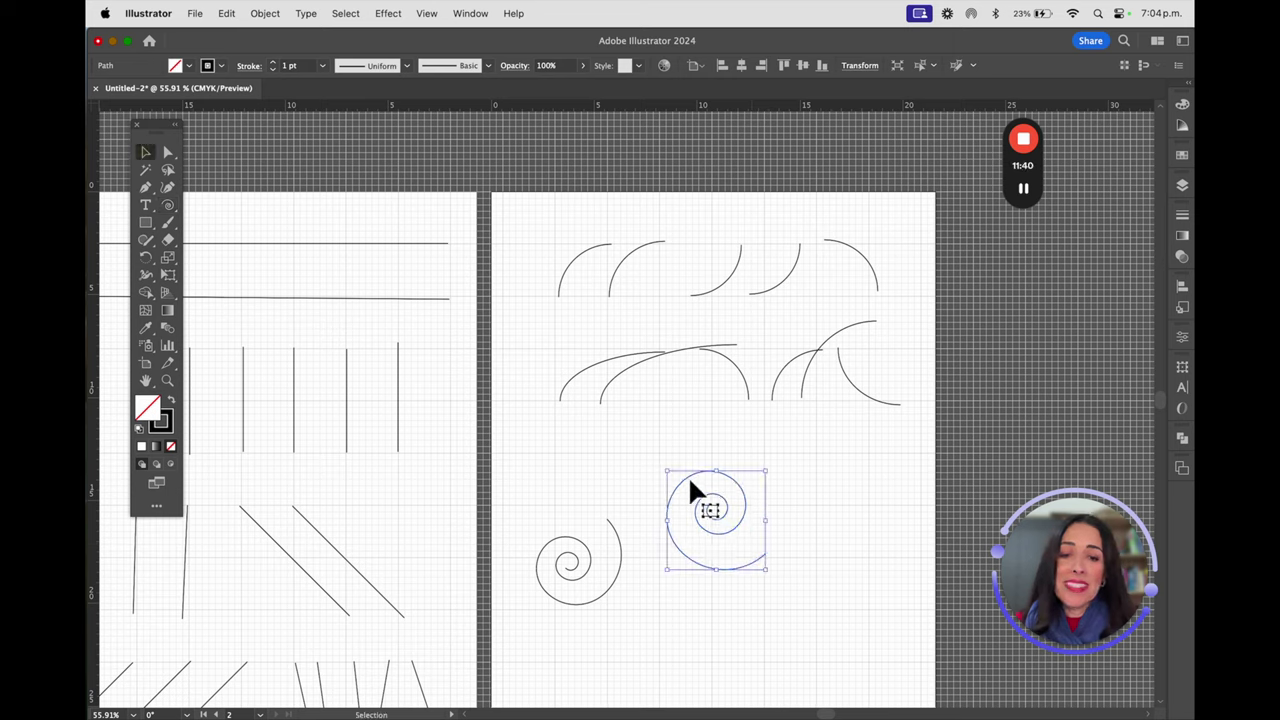
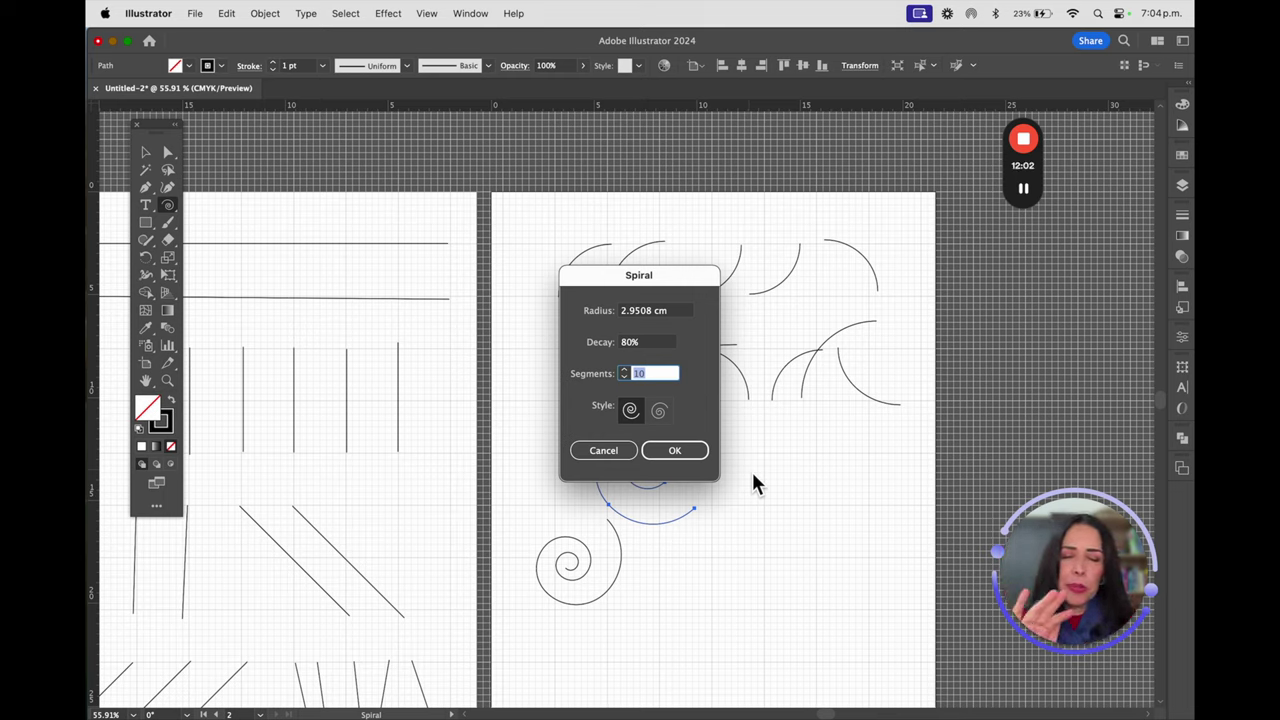
- Create a third spiral with radius 2.9508 cm, 80% decay, 17 segments and the second style option
left_click(625, 370)
left_click(625, 370)
left_click(625, 370)
left_click(625, 370)
left_click(626, 371)
left_click(659, 410)
left_click(625, 370)
left_click(625, 370)
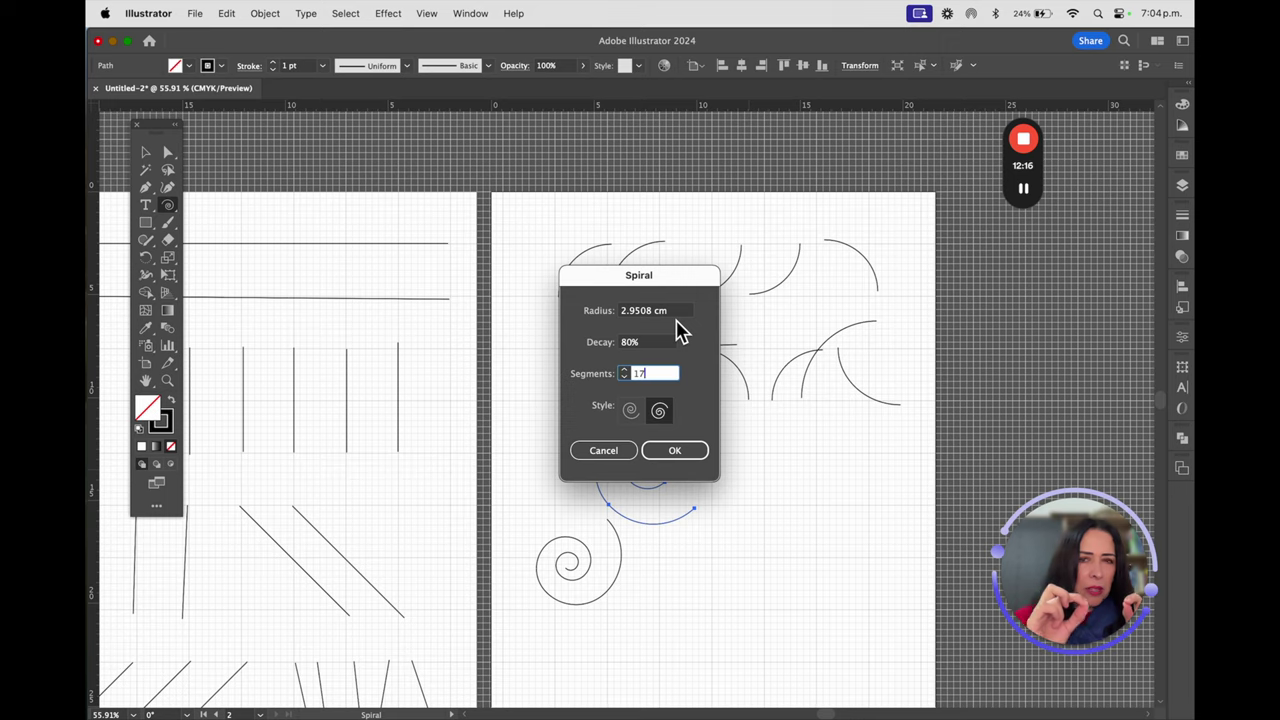
left_click(675, 450)
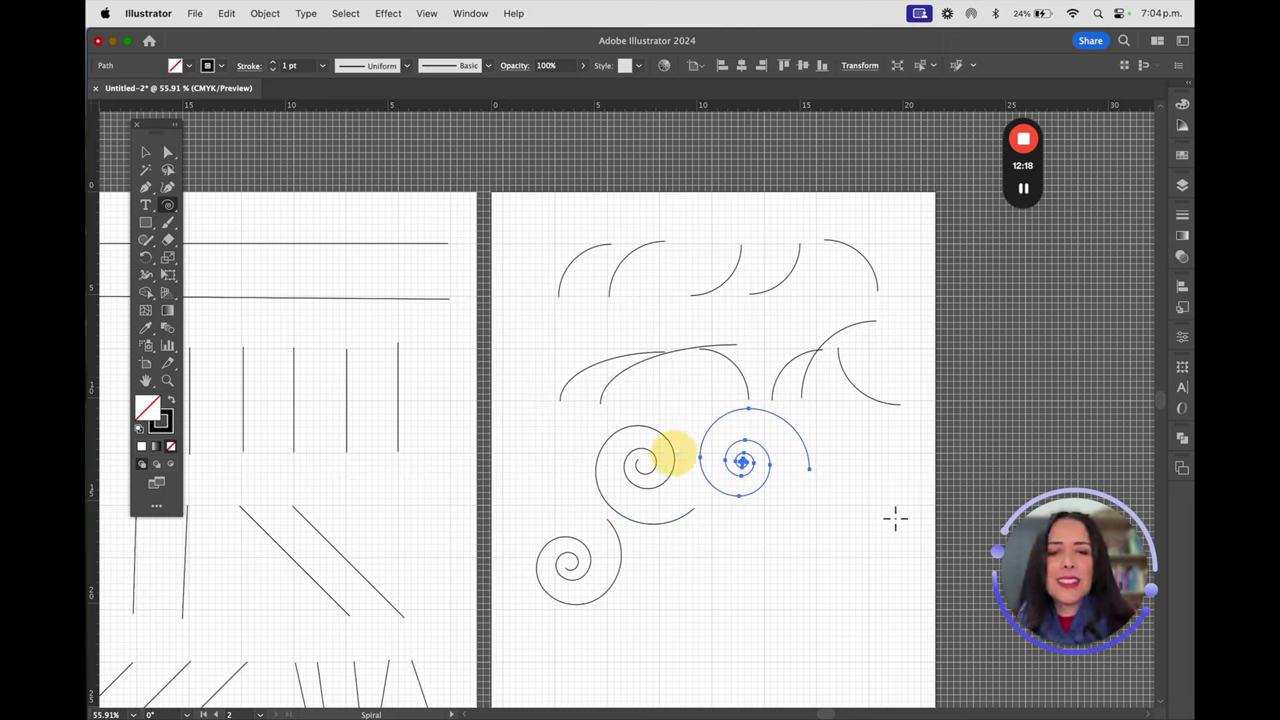
- Examine the third spiral and its anchor points up close, then return to an overview of the artboards
left_click(145, 152)
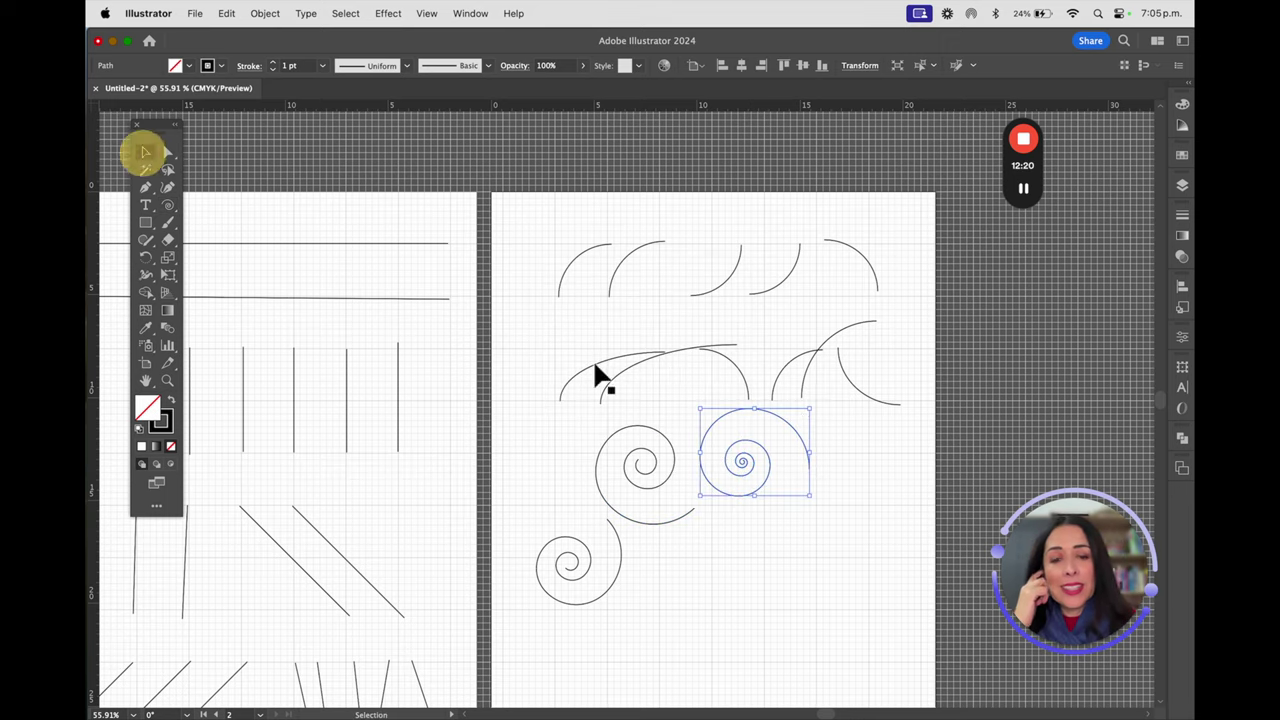
left_click_drag(800, 440, 908, 518)
key("v")
left_click(926, 417)
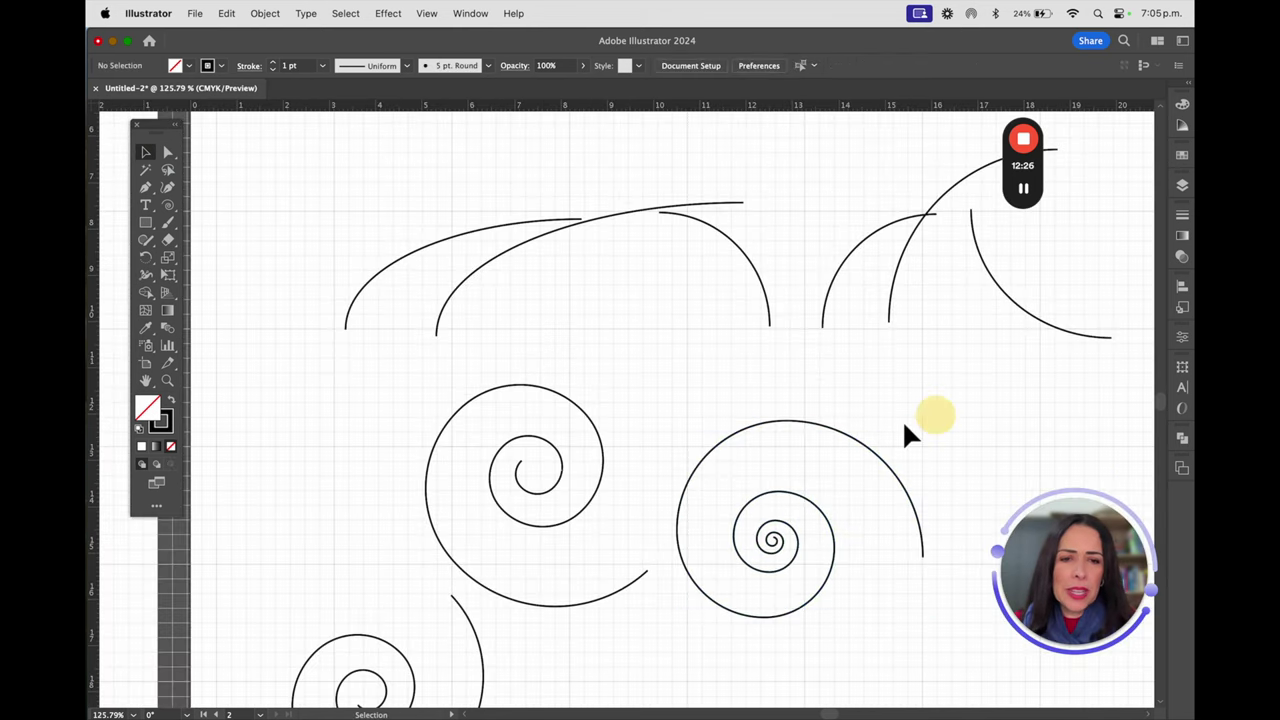
left_click(830, 428)
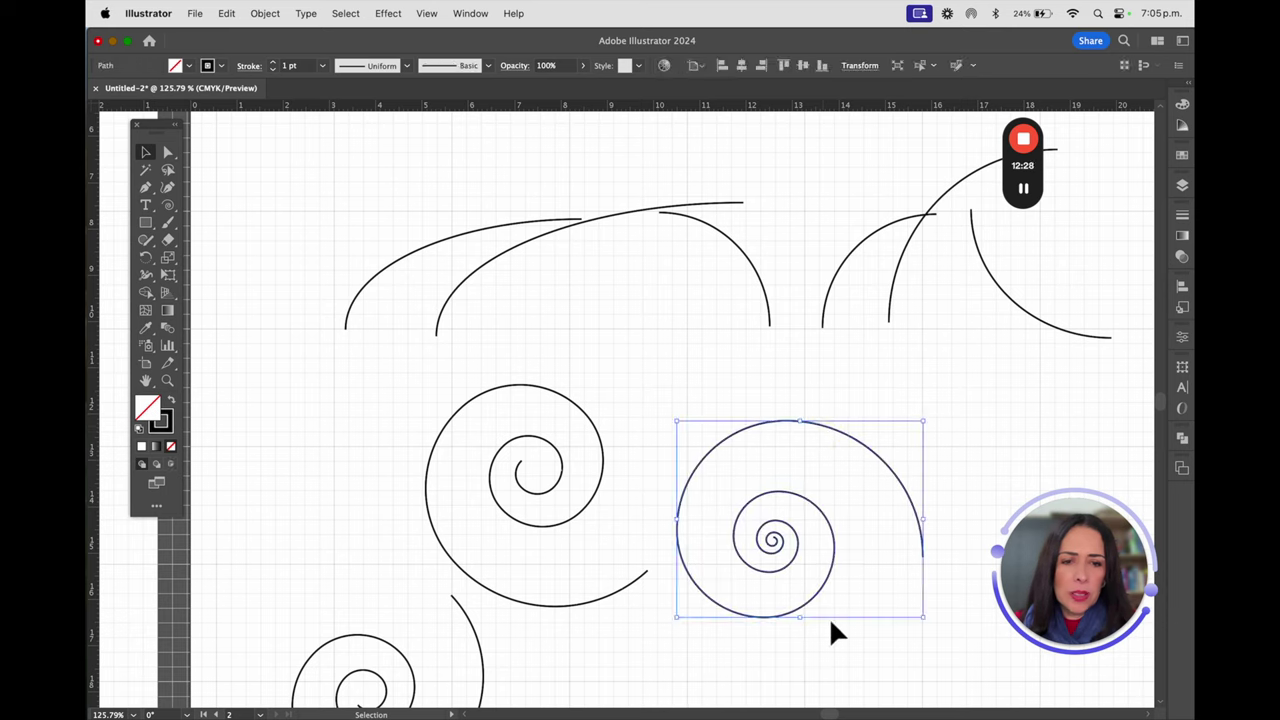
left_click(169, 151)
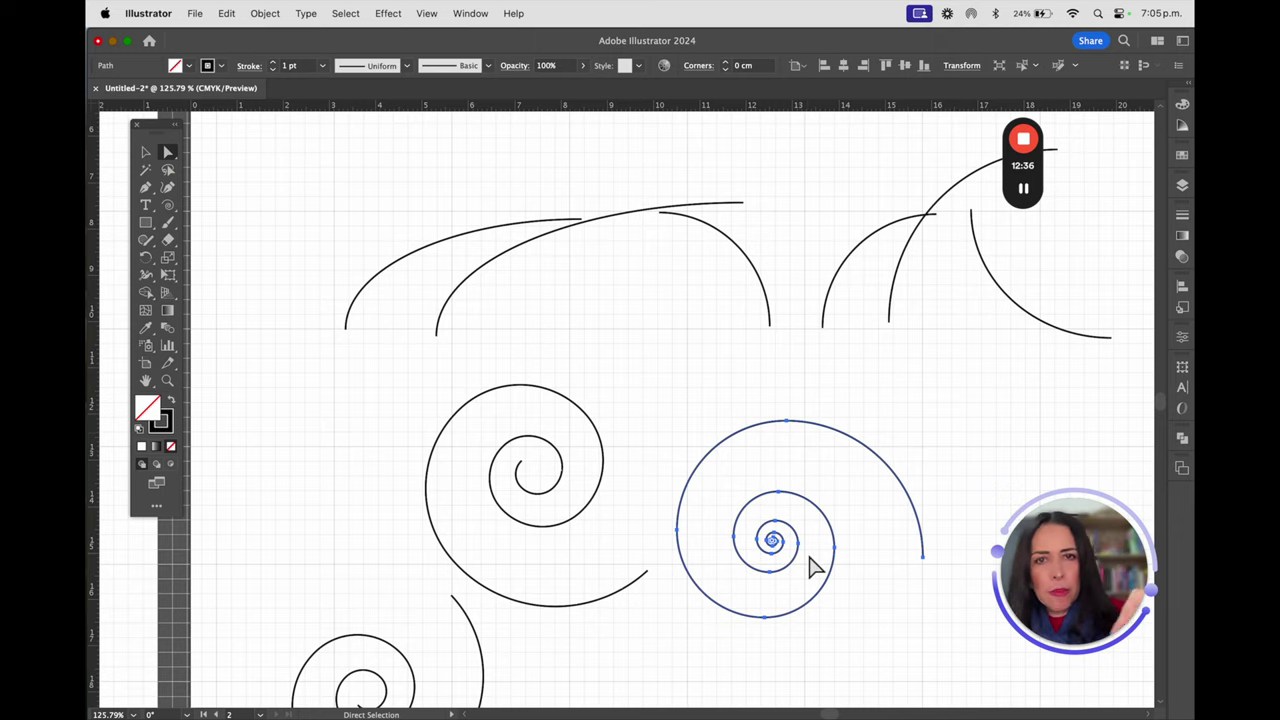
left_click(145, 151)
left_click(311, 318)
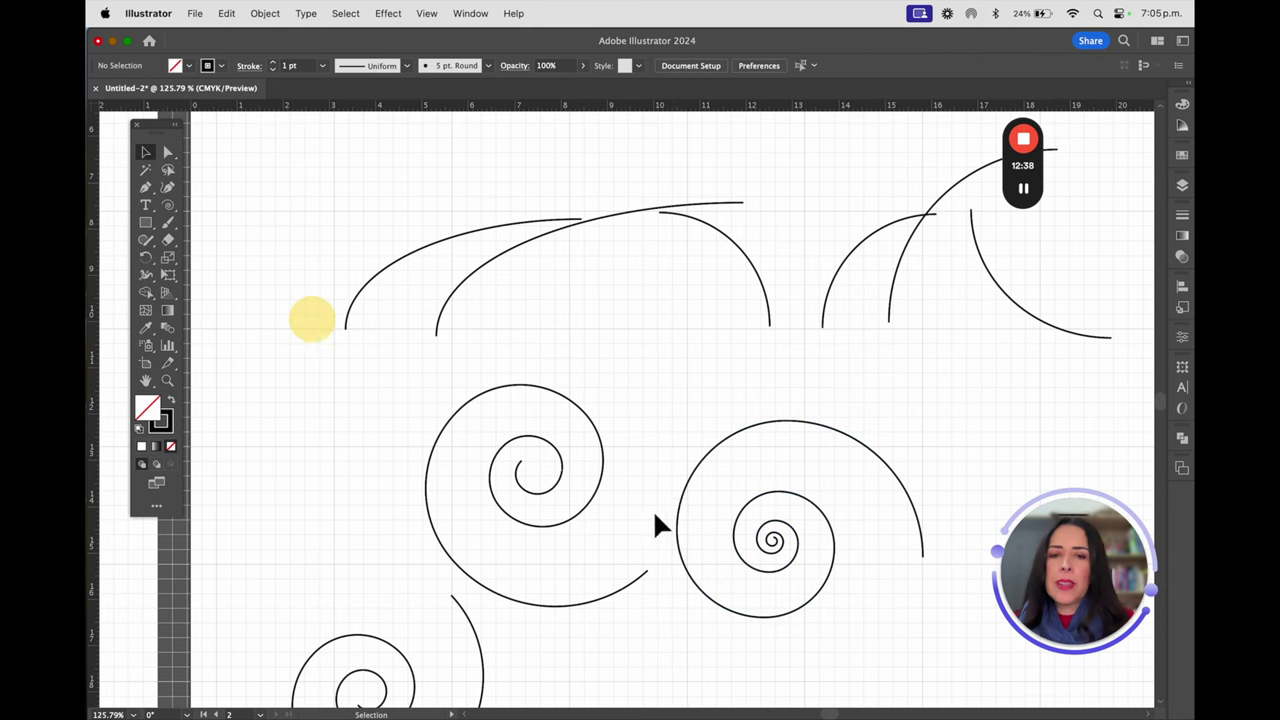
scroll(857, 520, "down", 3)
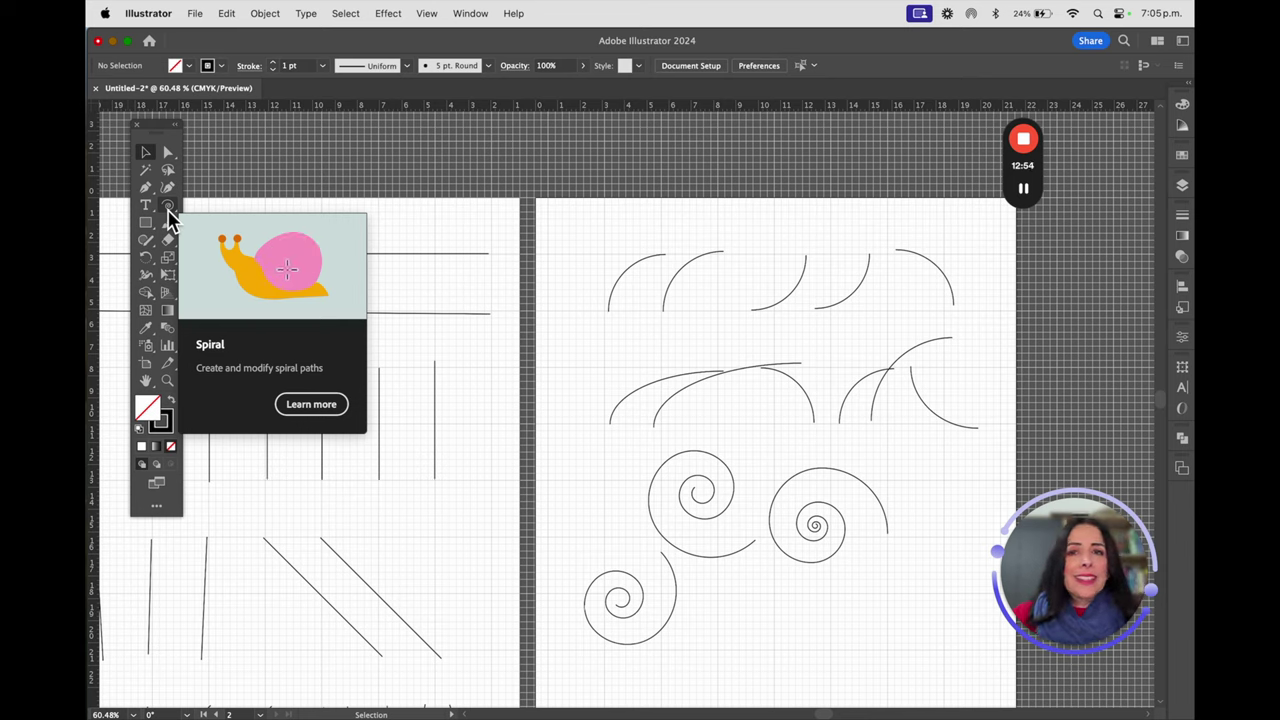
- Move the lowest spiral up beside the other two so that all three form one row
left_click(145, 153)
left_click_drag(634, 591, 596, 476)
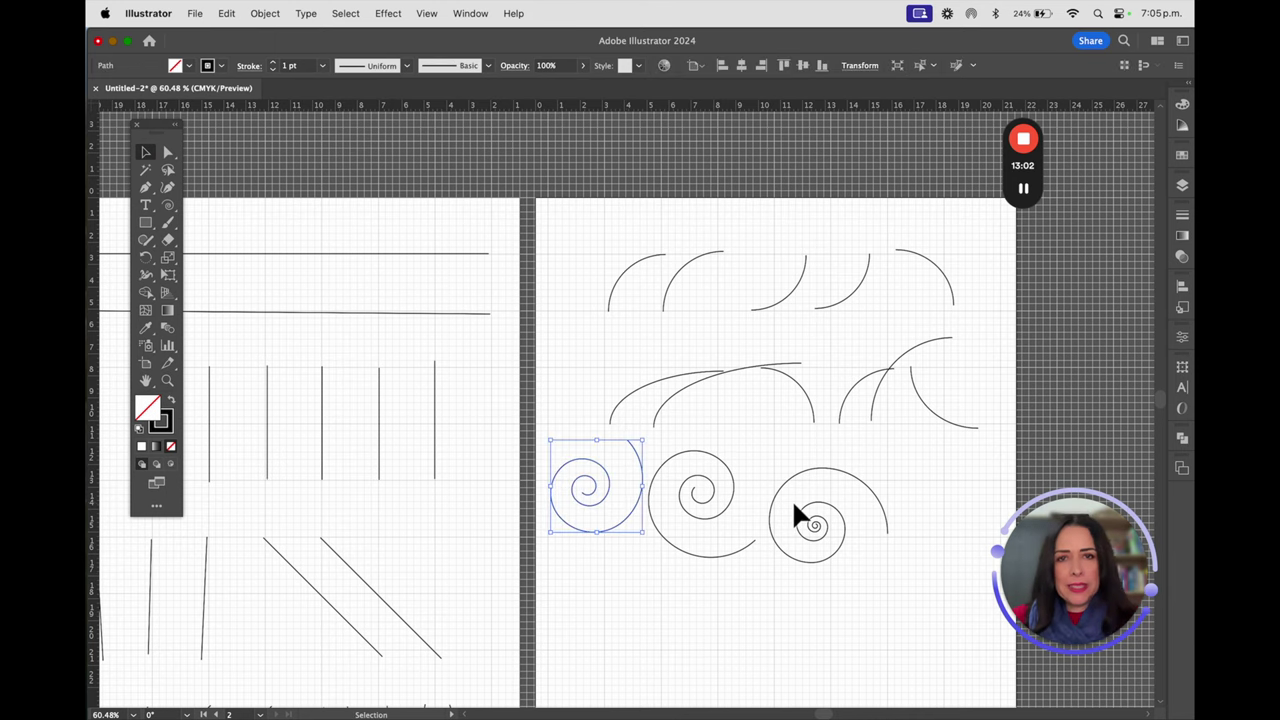
- Draw a rectangular grid about 5.7 by 5 cm below the spirals with the Rectangular Grid tool
left_click(168, 207)
left_click_drag(168, 213, 245, 260)
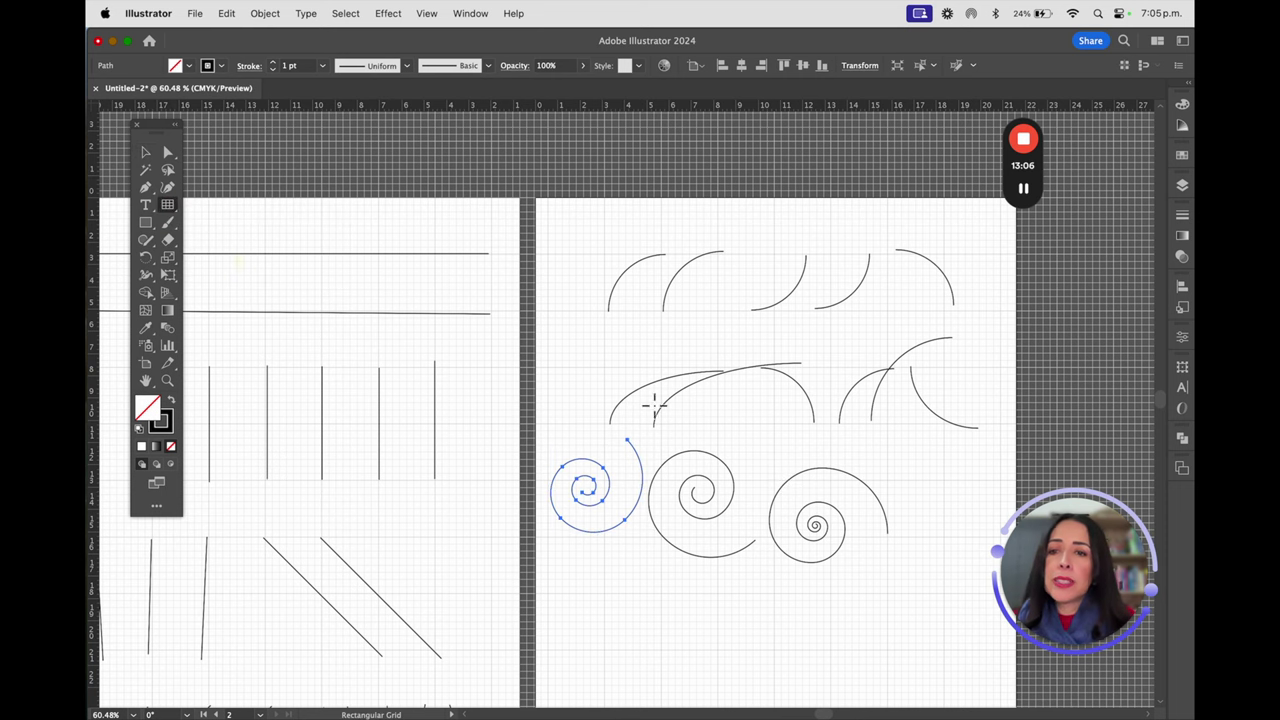
left_click_drag(659, 367, 557, 157)
left_click_drag(489, 386, 620, 498)
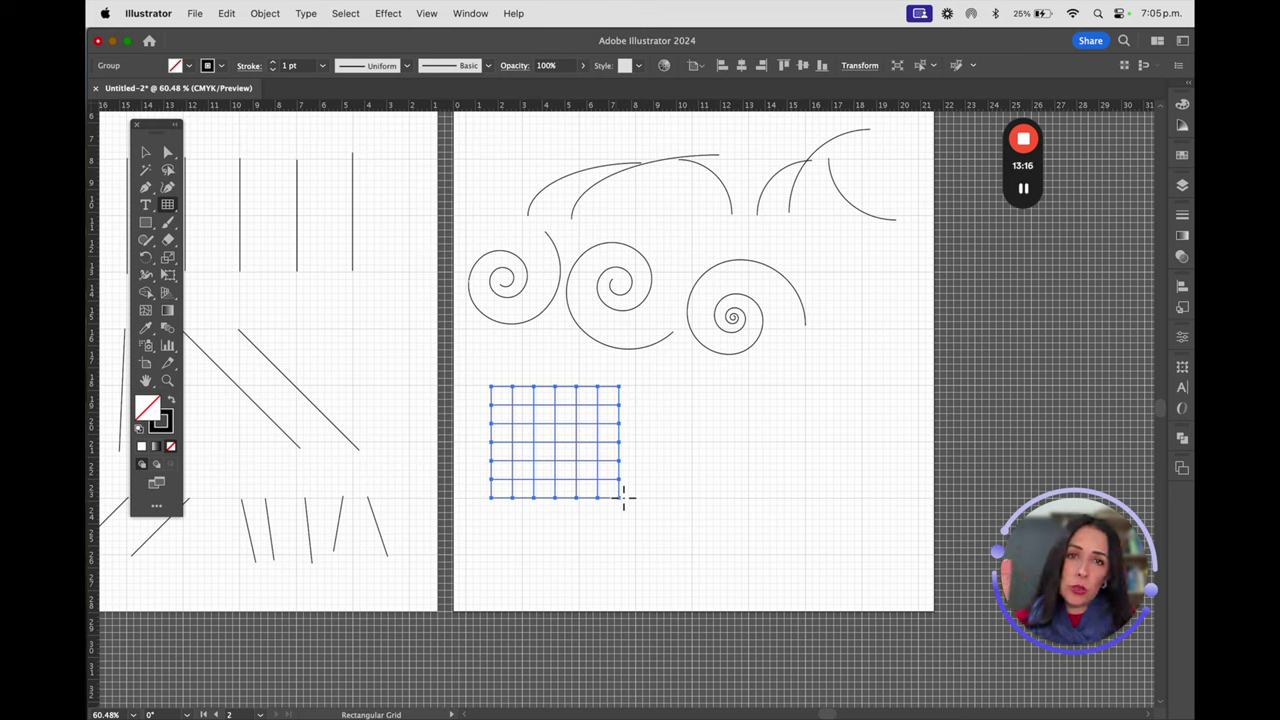
- Create a second rectangular grid, 5.7317 by 5.007 cm with 2 horizontal and 2 vertical dividers, and align it beside the first grid
left_click(720, 427)
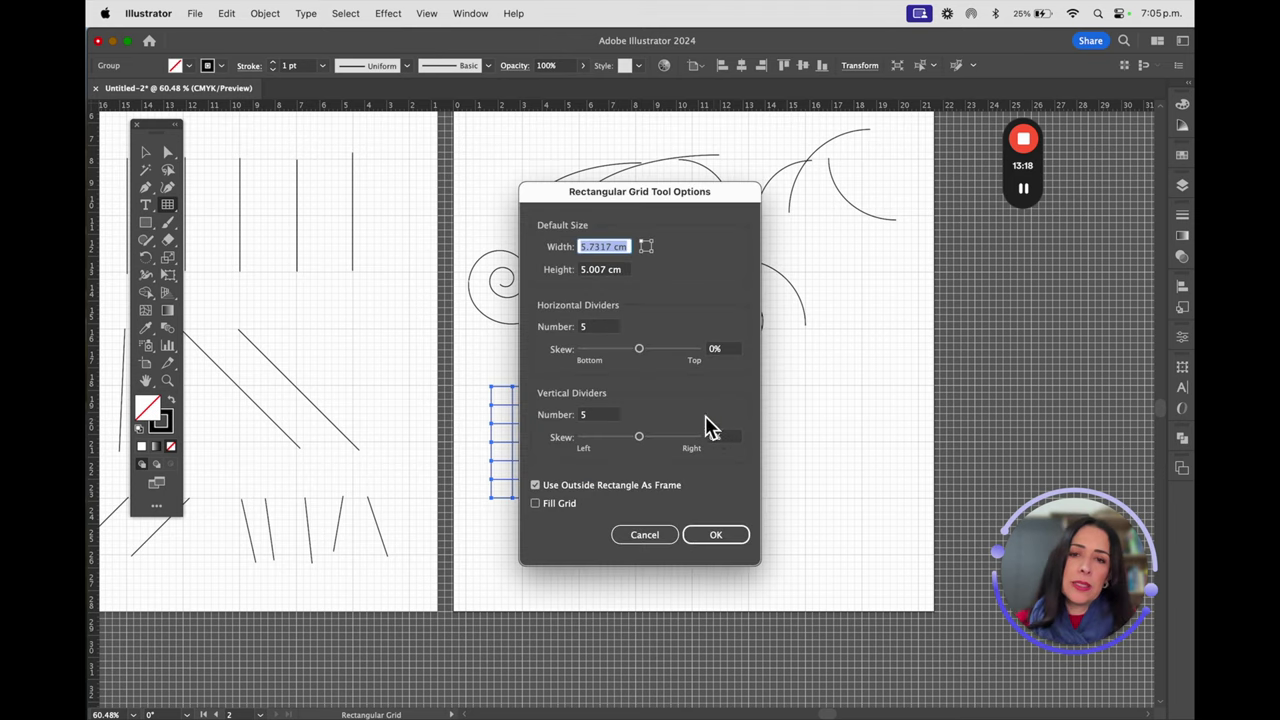
left_click_drag(620, 195, 852, 163)
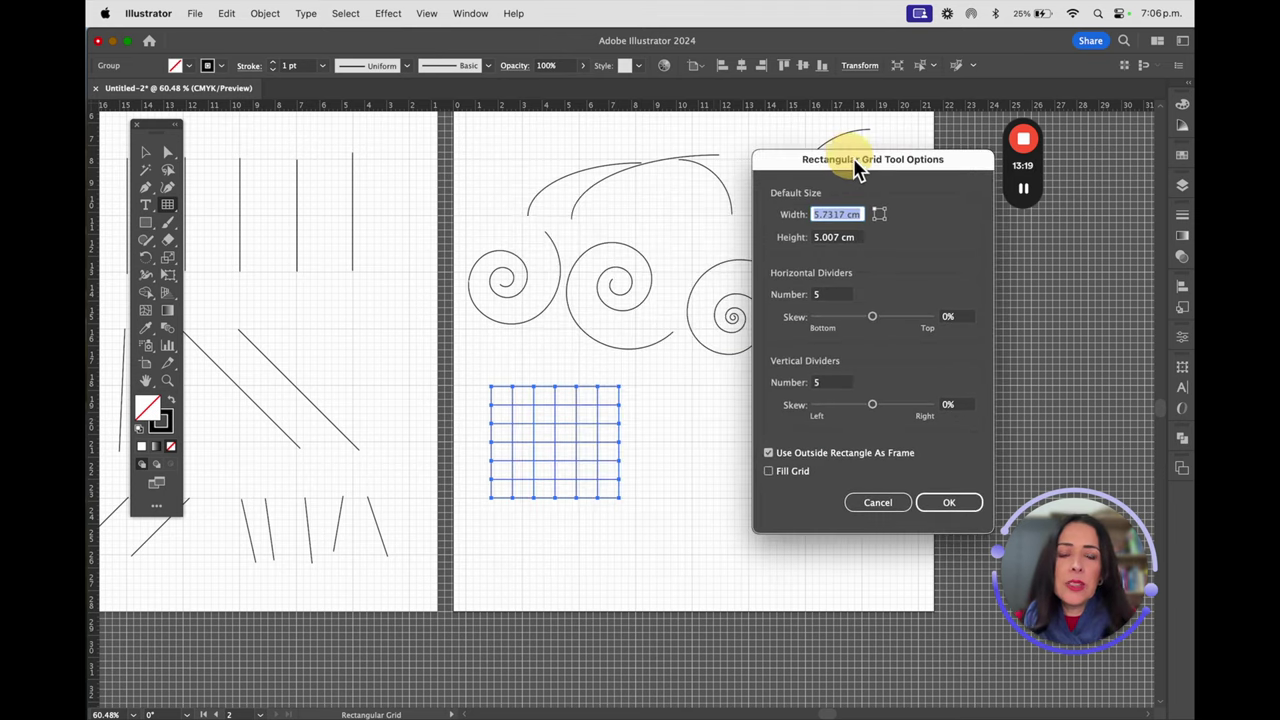
left_click(800, 300)
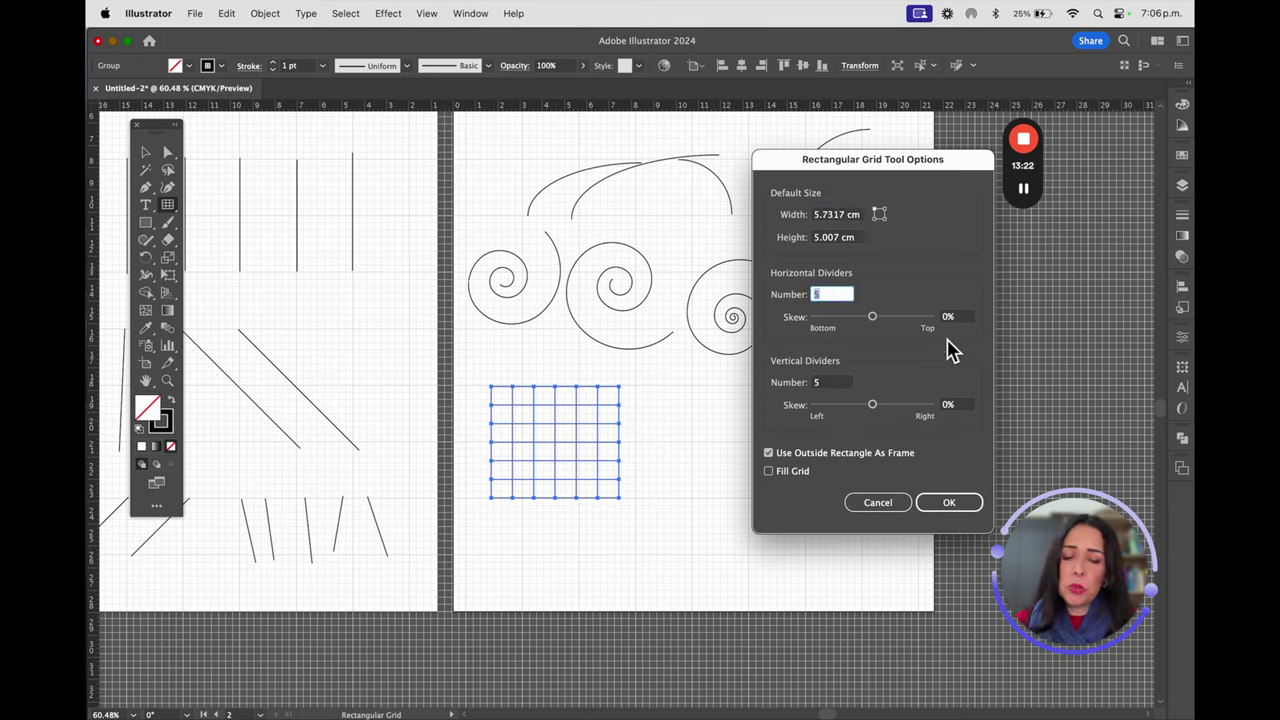
type("2")
left_click(820, 382)
type("2")
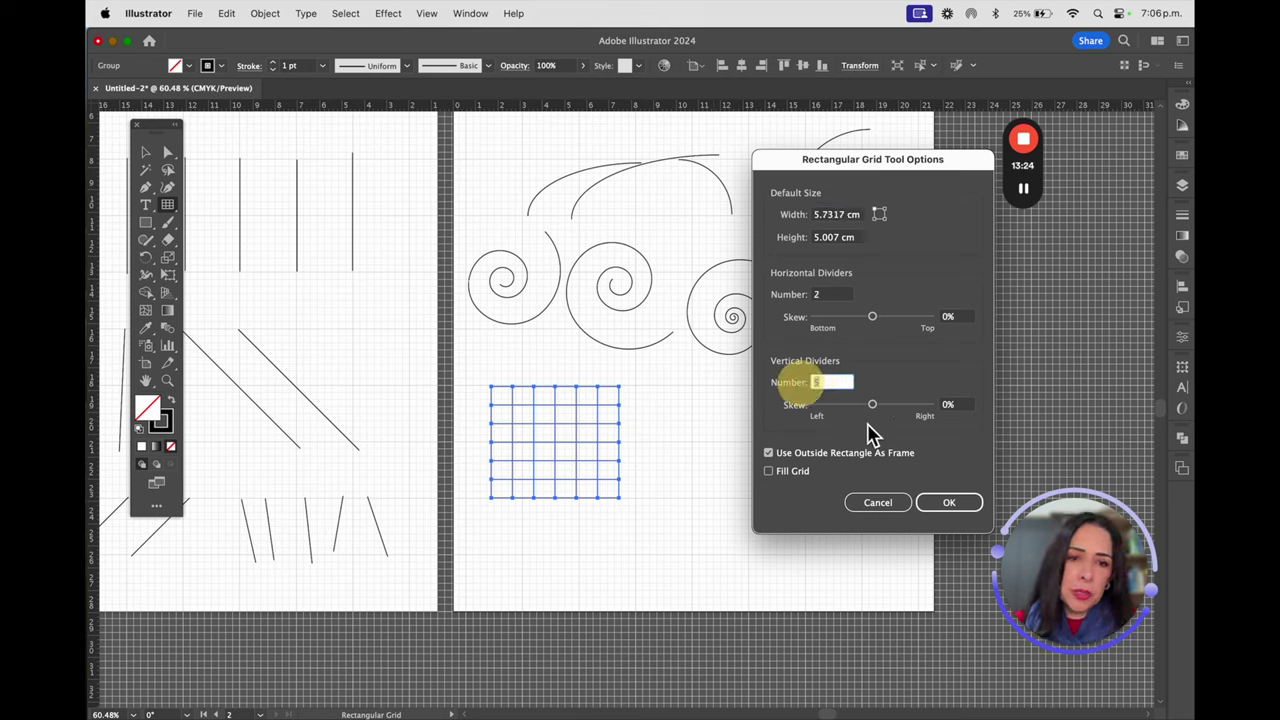
left_click(948, 502)
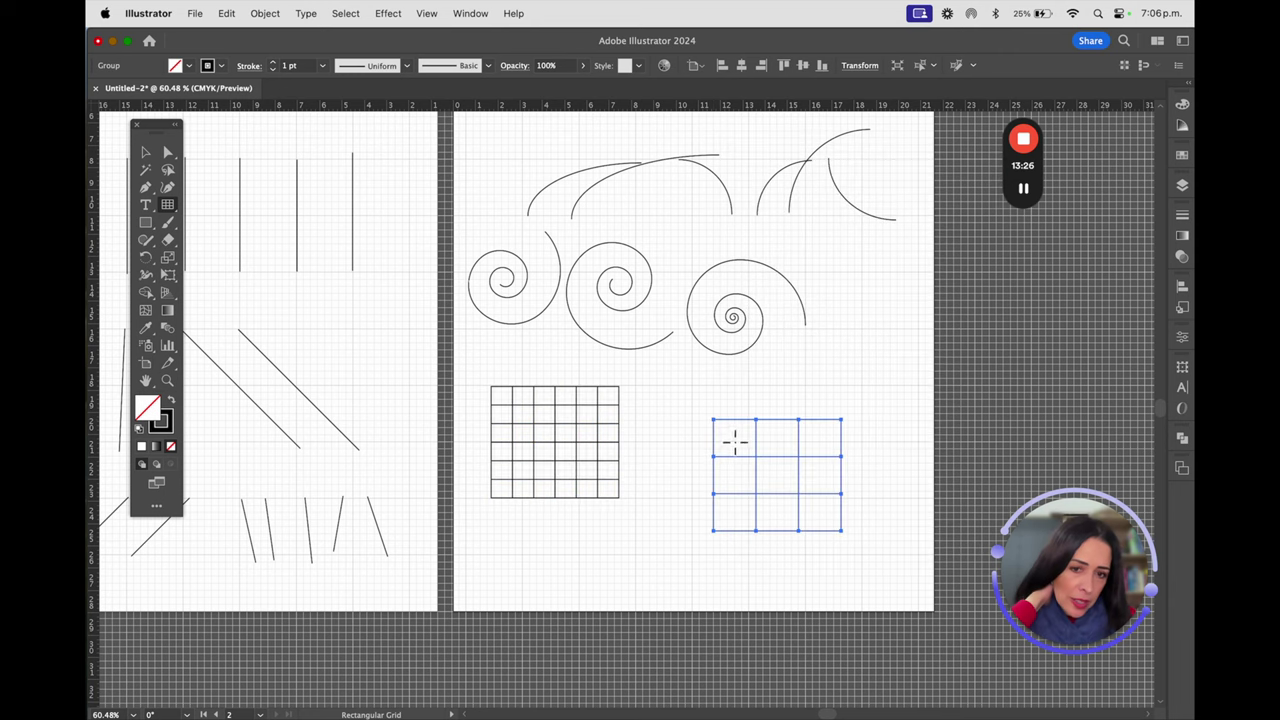
left_click(145, 152)
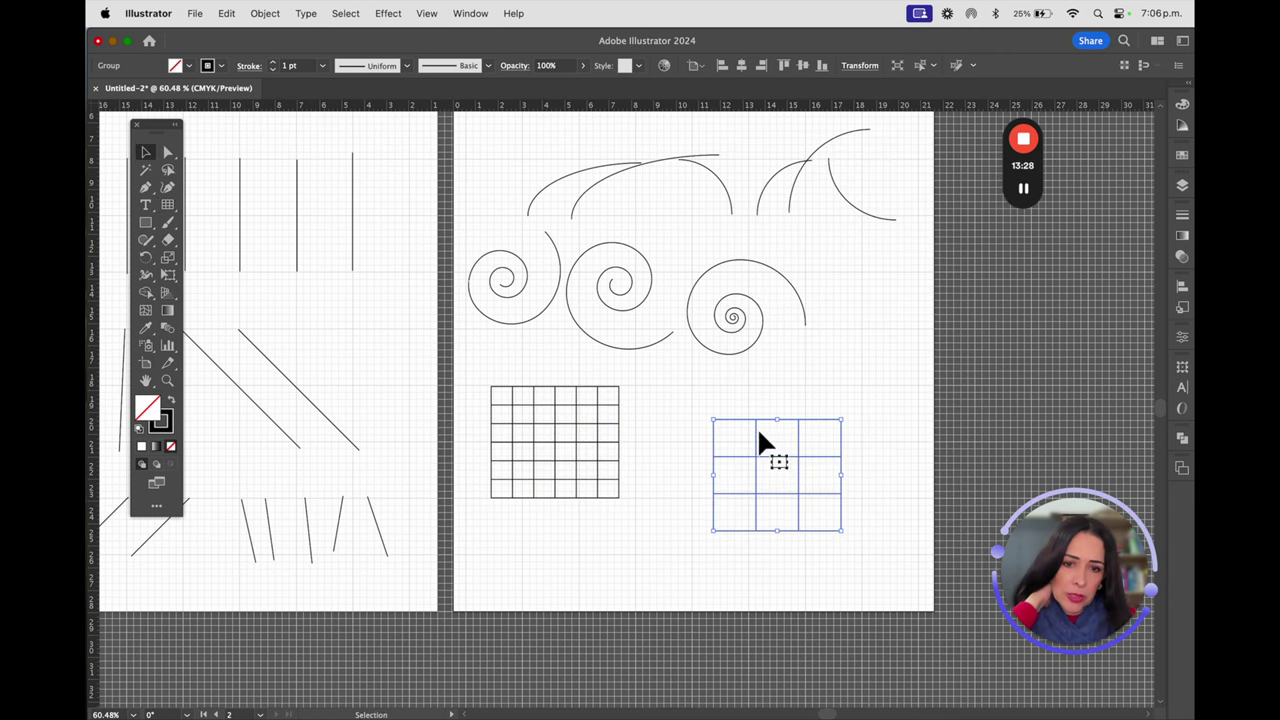
left_click_drag(777, 417, 711, 388)
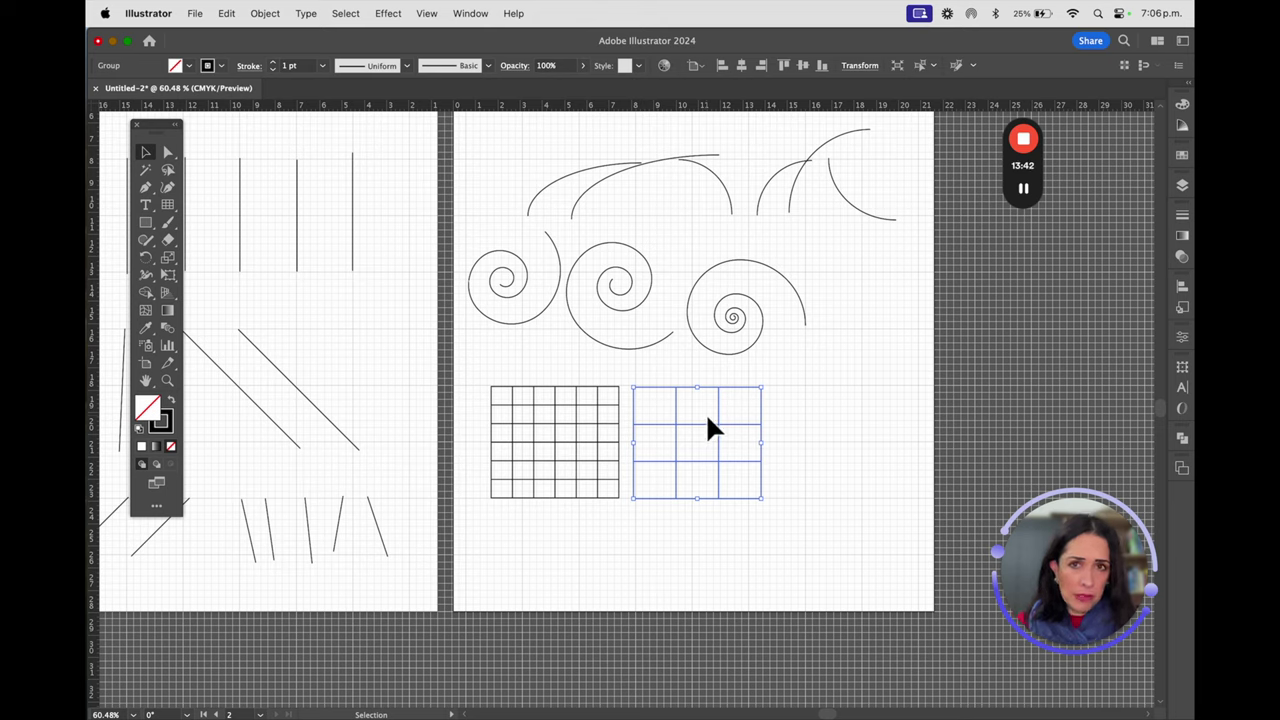
- Draw a circular polar grid about 4.9 cm wide with the Polar Grid tool and place it beside the second rectangular grid
left_click_drag(167, 205, 252, 285)
left_click_drag(814, 402, 905, 512)
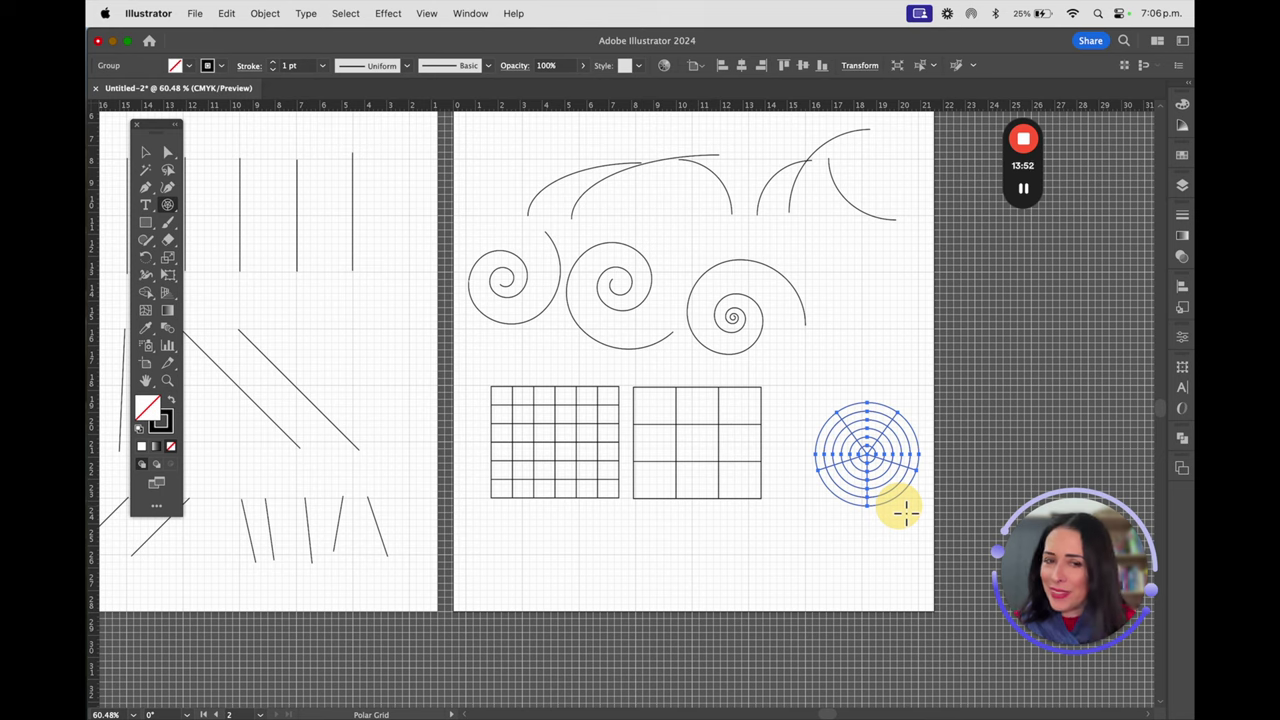
mouse_move(905, 513)
left_mouse_down()
mouse_move(837, 500)
mouse_move(887, 514)
left_mouse_up()
left_click(146, 152)
left_click_drag(868, 449, 833, 442)
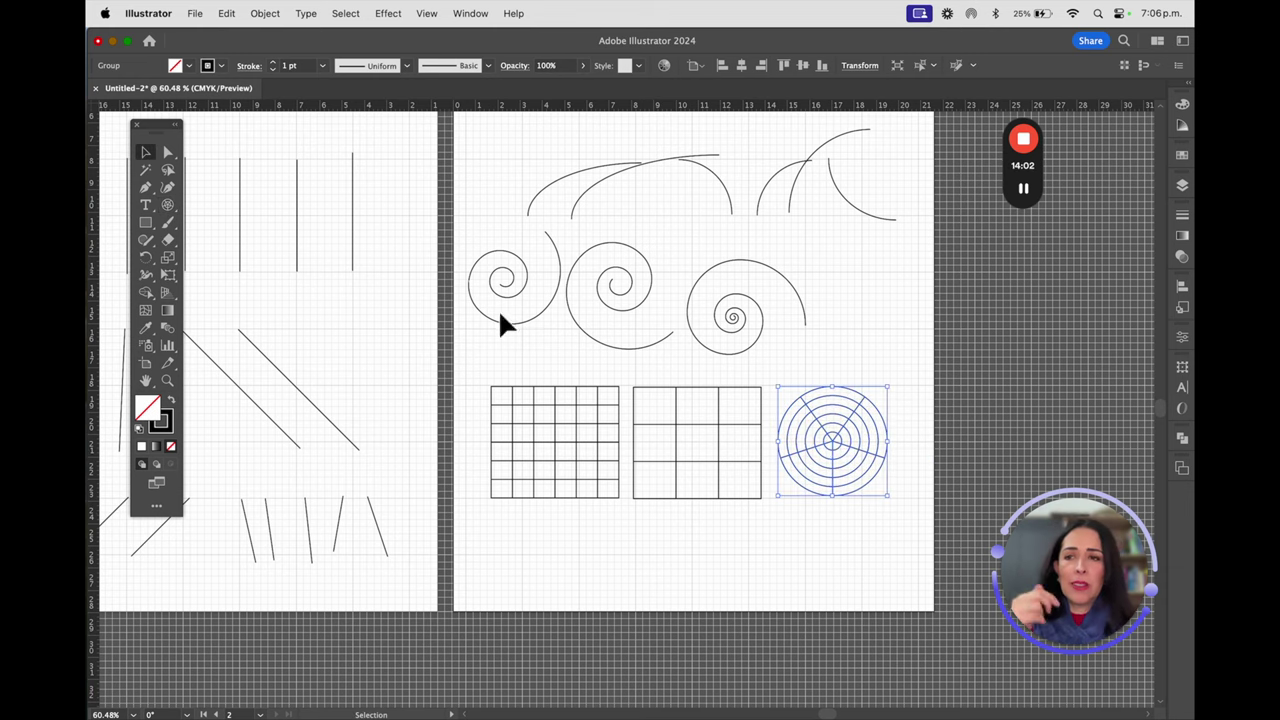
- Create a second polar grid, 4.9082 cm wide and high, with 2 concentric dividers, 2 radial dividers and Fill Grid enabled
left_click(167, 204)
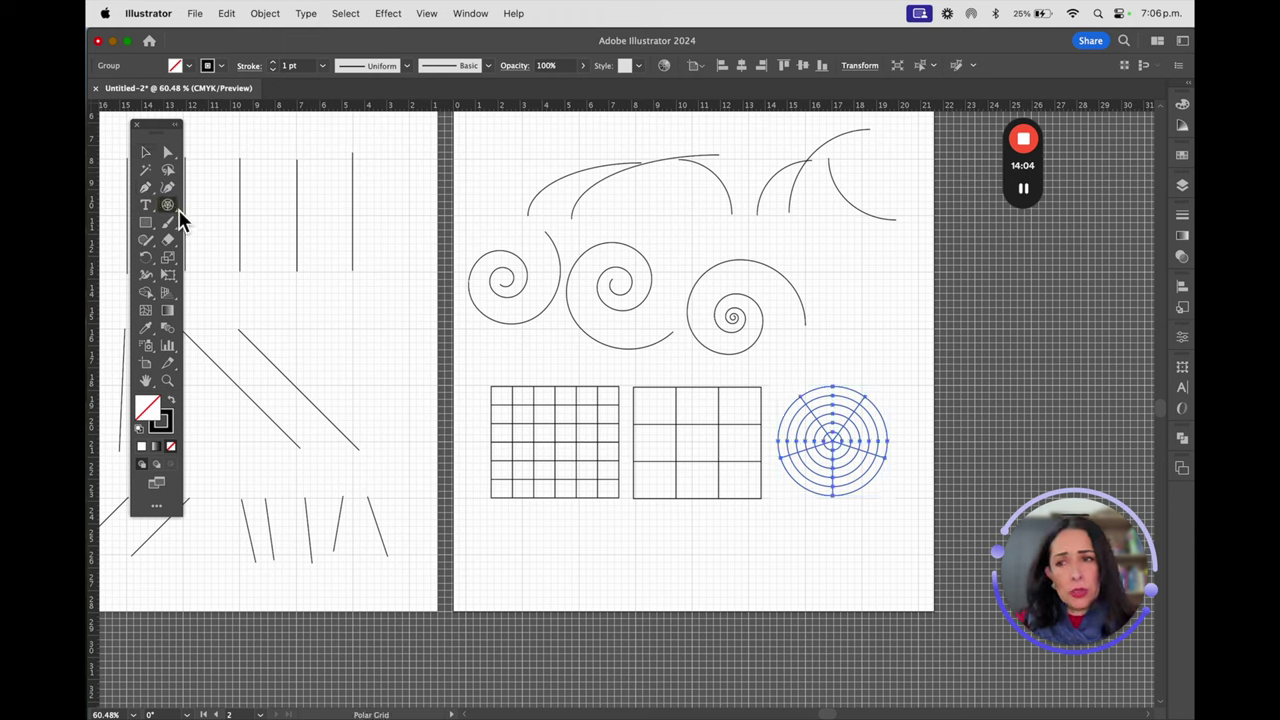
left_click(724, 549)
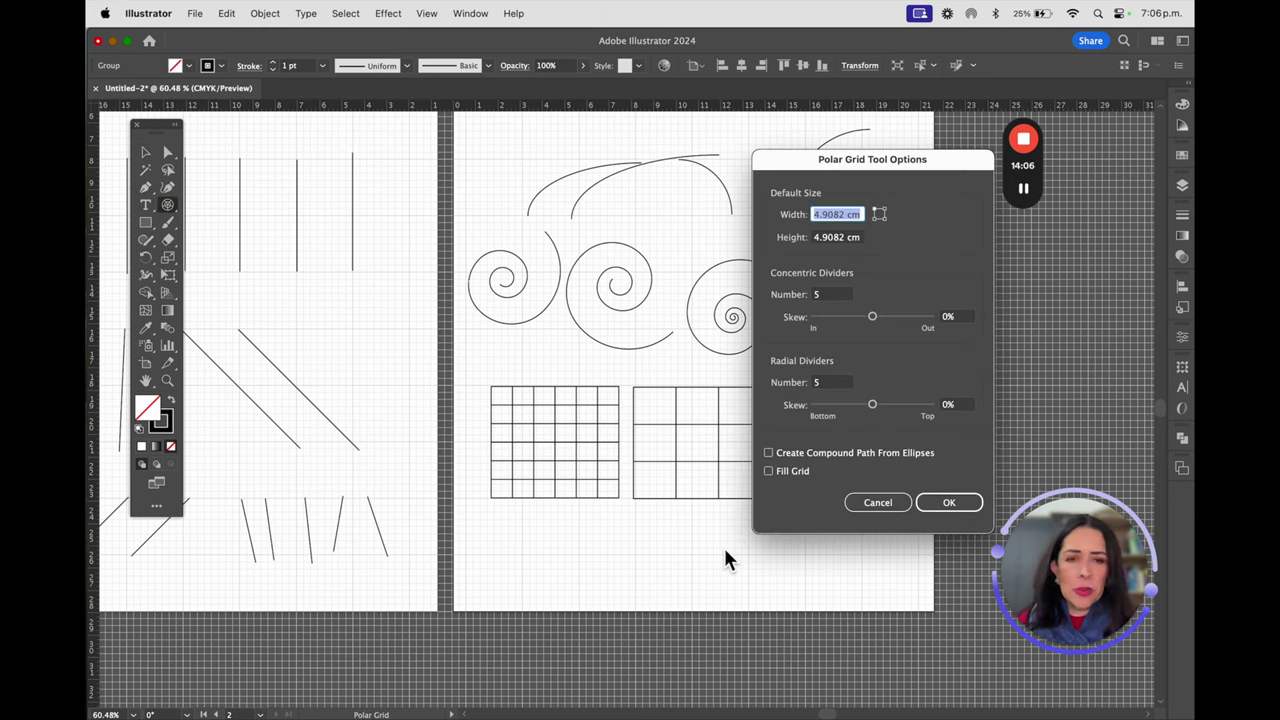
left_click(780, 294)
type("2")
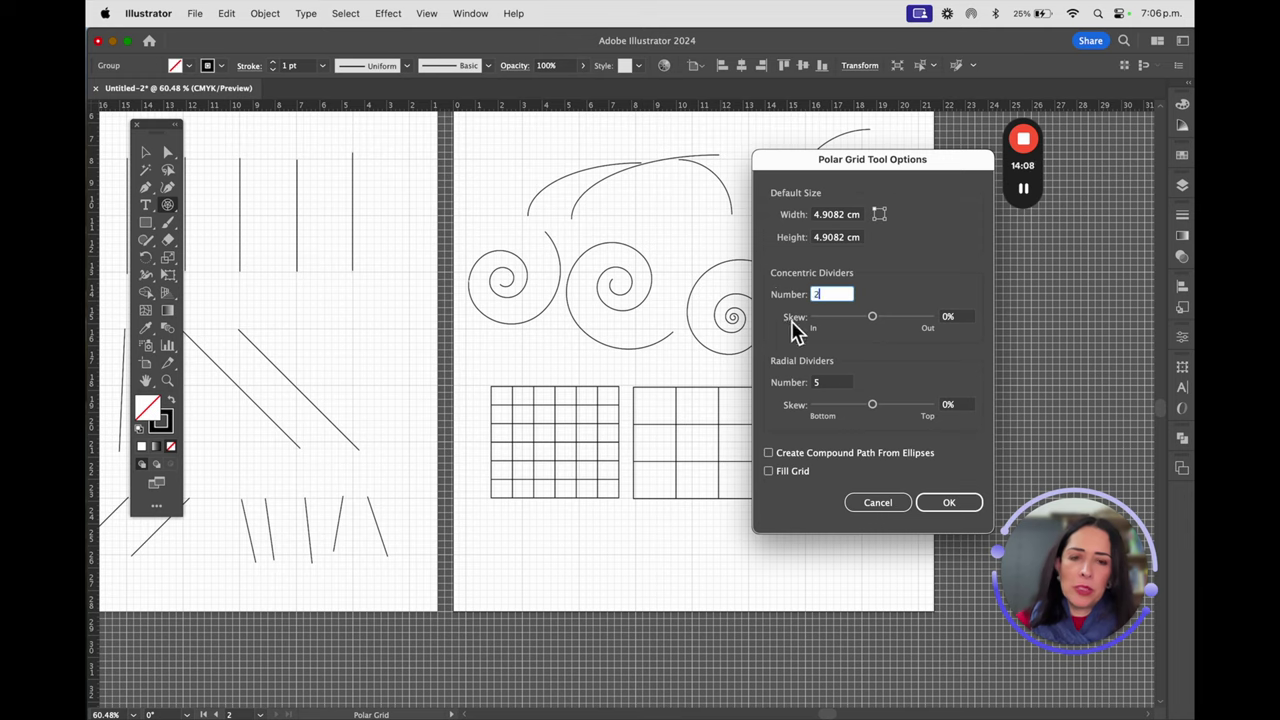
left_click(779, 388)
type("2")
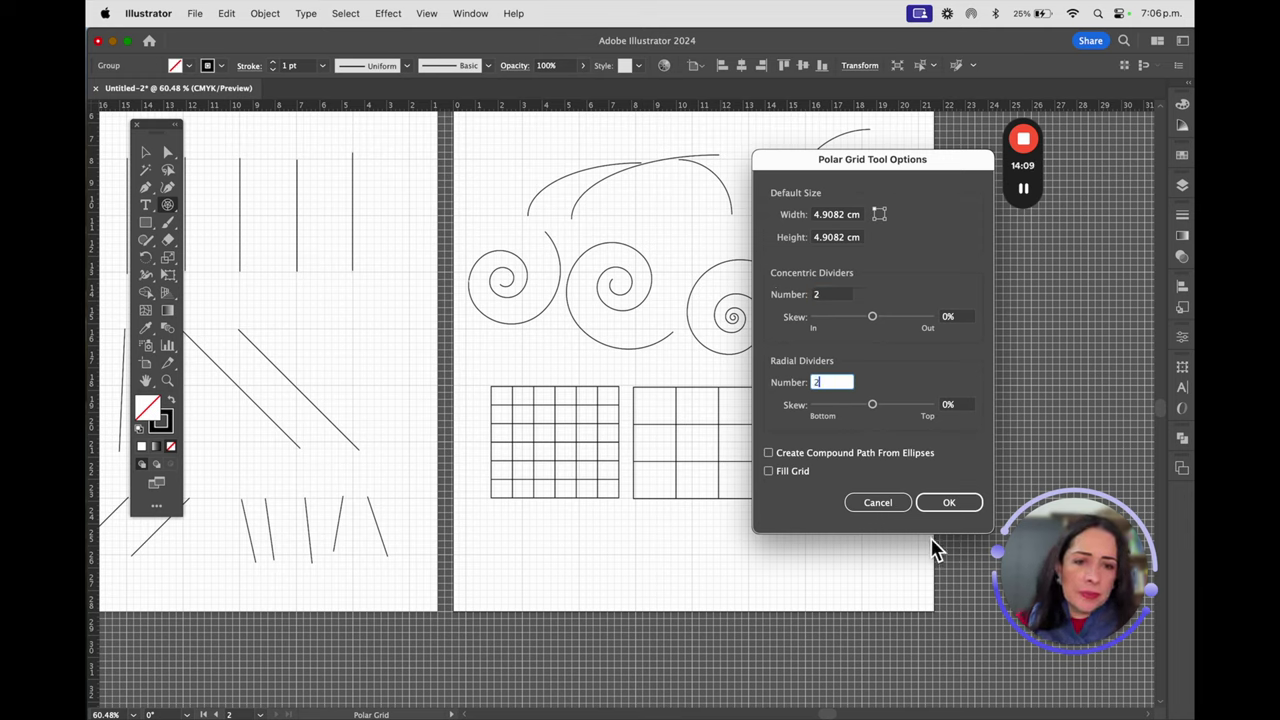
left_click(772, 471)
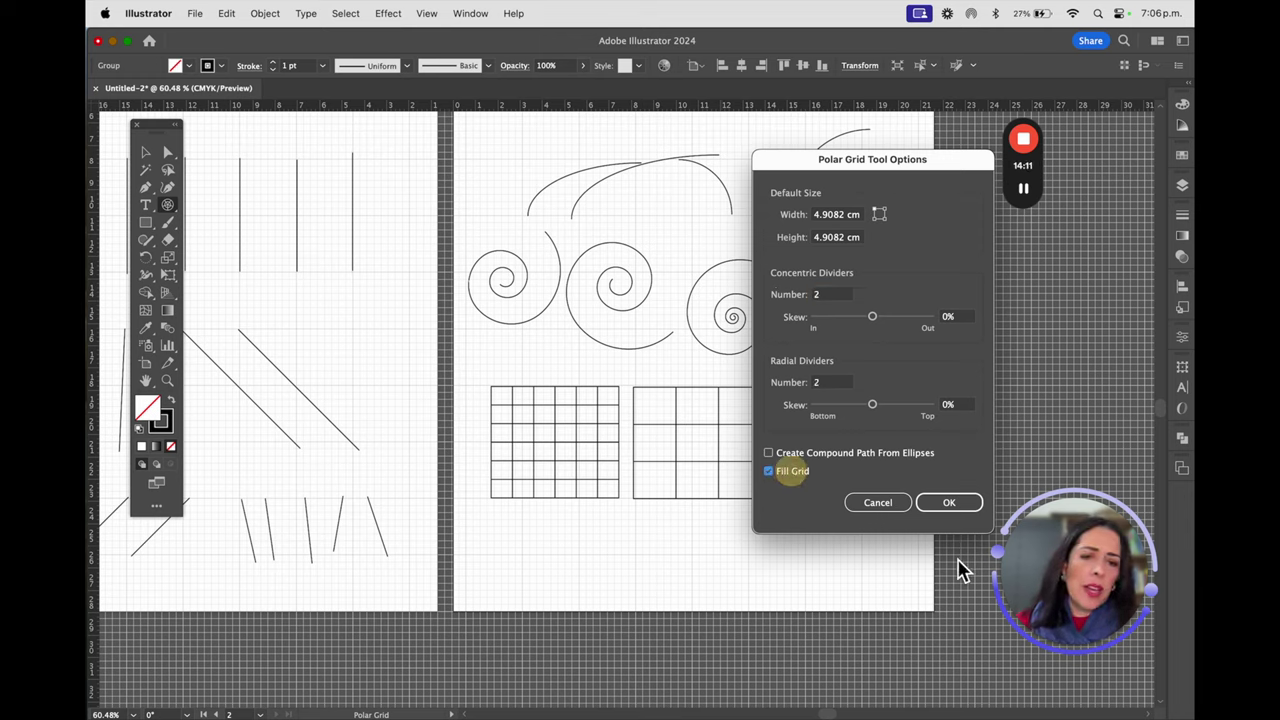
left_click(955, 506)
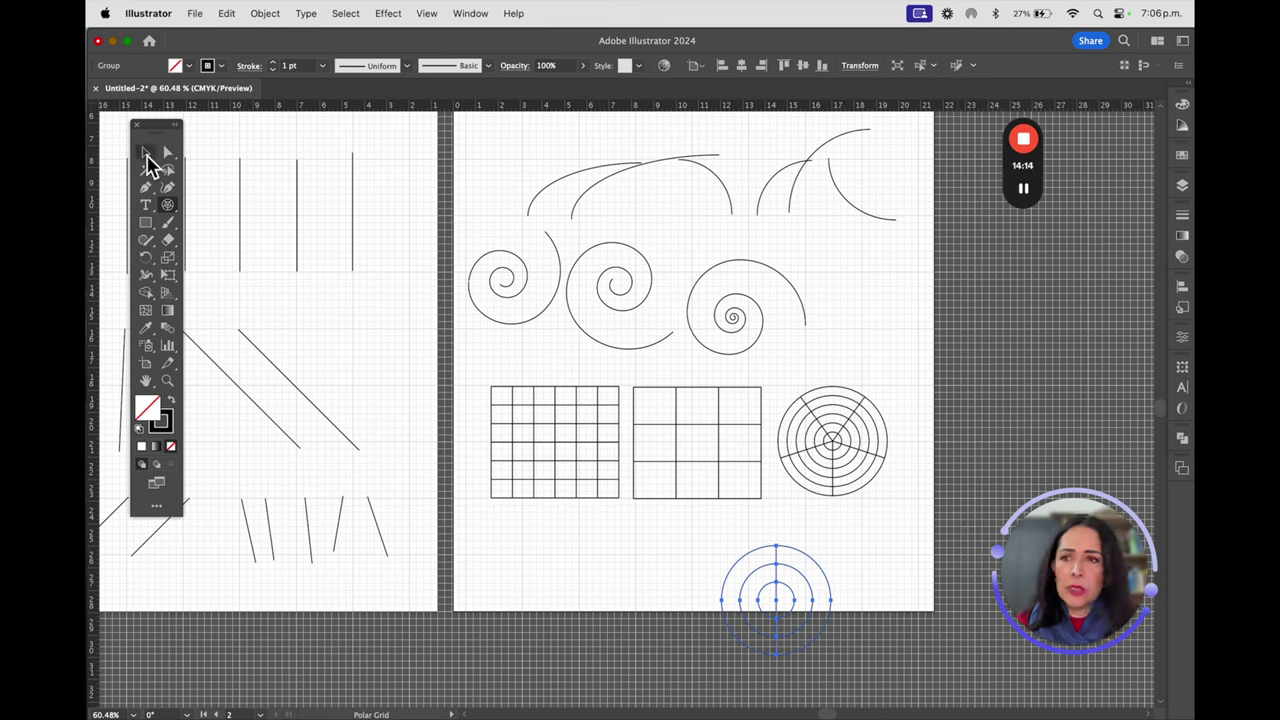
- Place the second polar grid directly below the first and shift both slightly upward within the artboard
left_click(146, 153)
left_click_drag(779, 560, 834, 515)
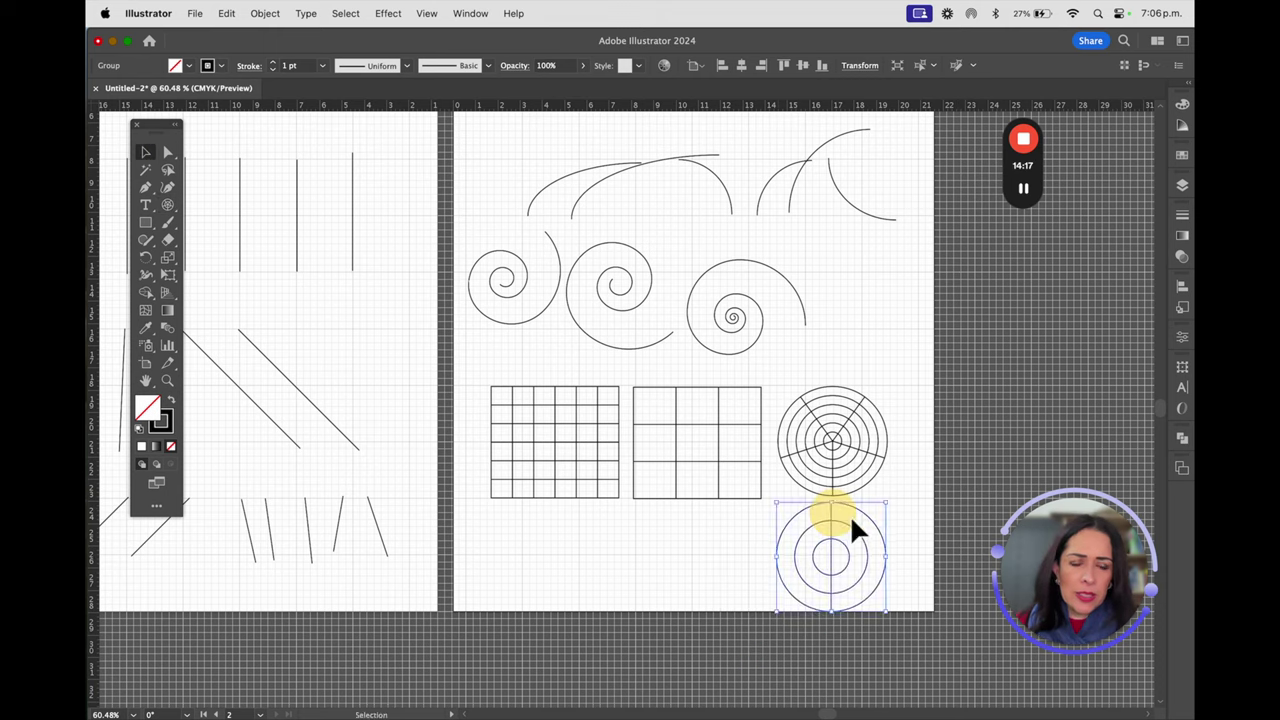
left_click(902, 490)
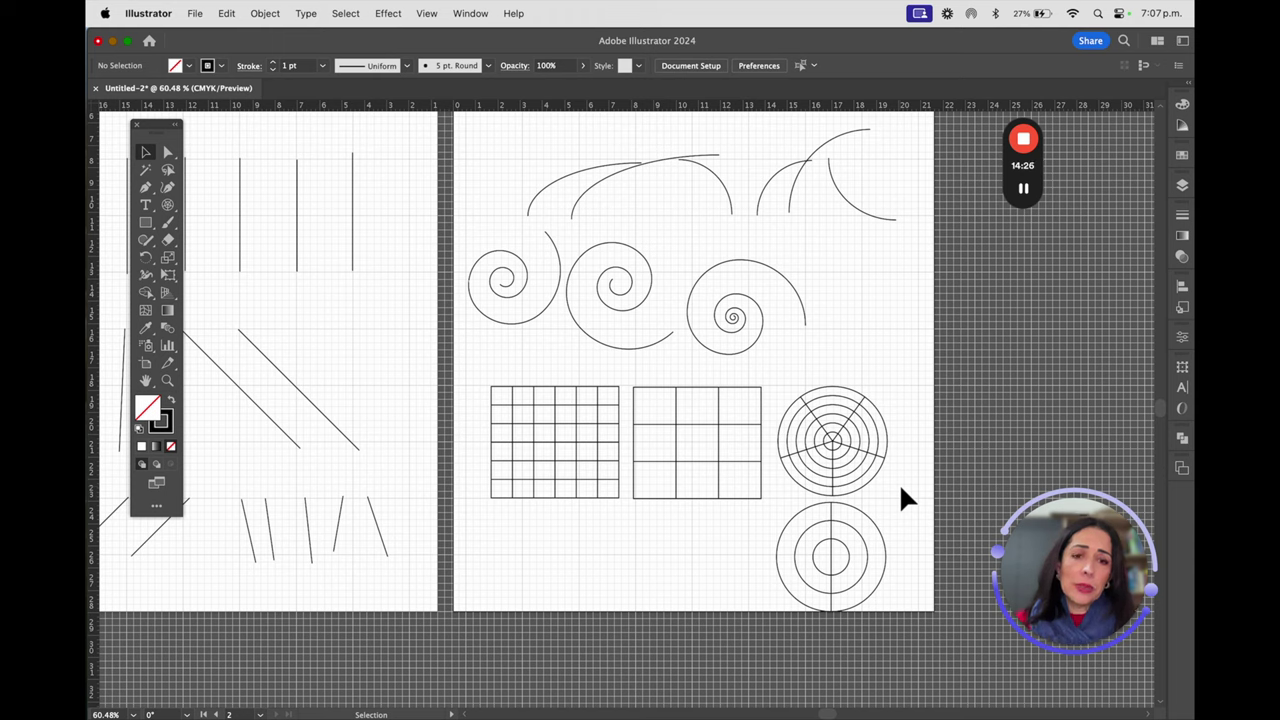
left_click_drag(831, 441, 841, 409)
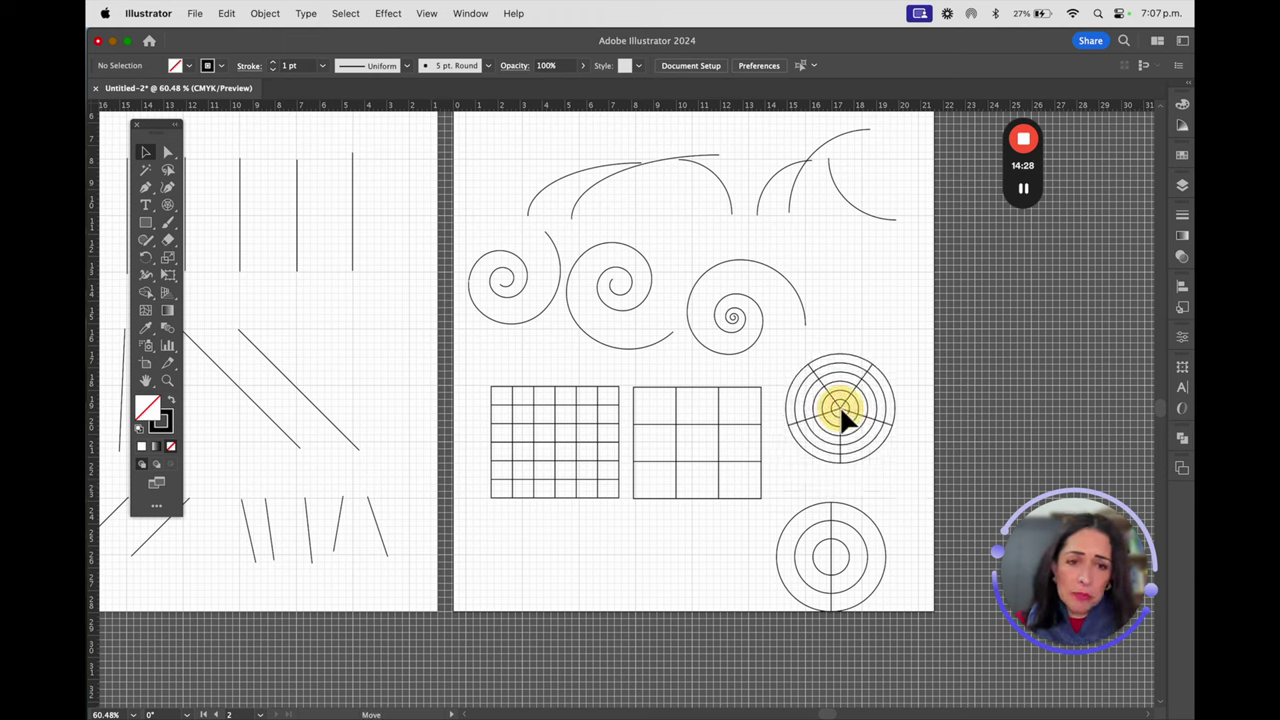
left_click_drag(832, 542, 840, 514)
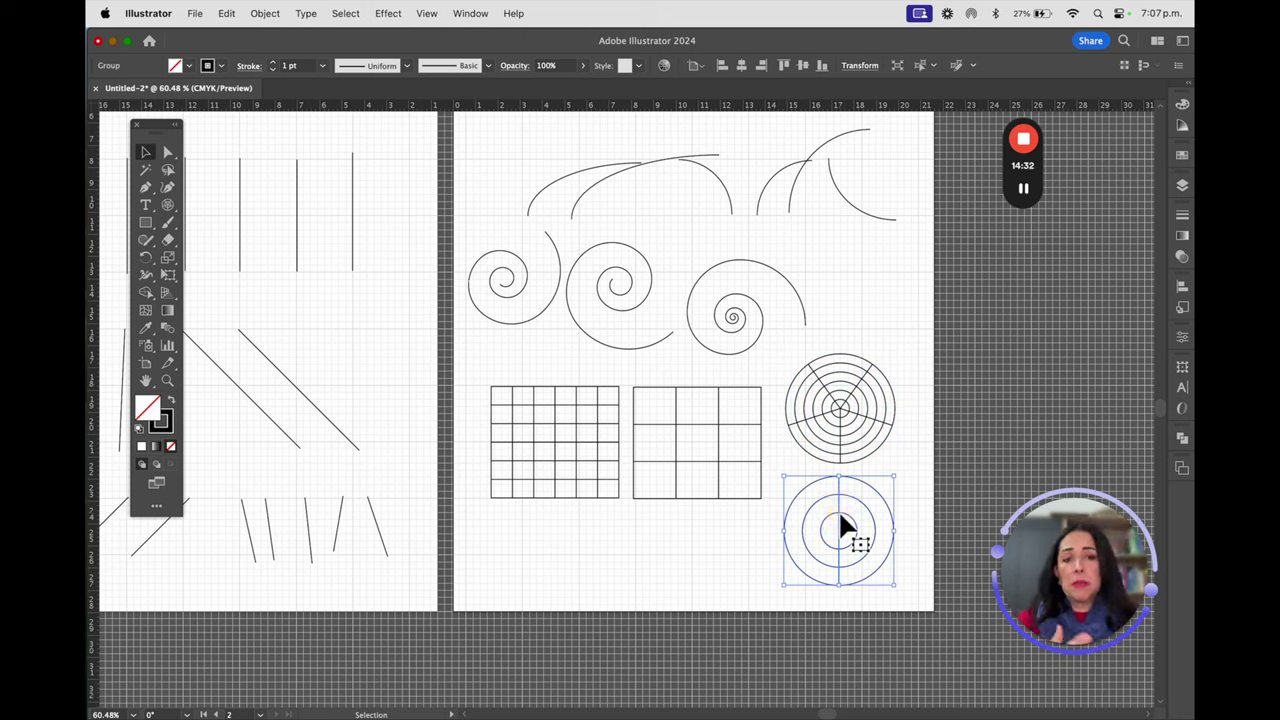